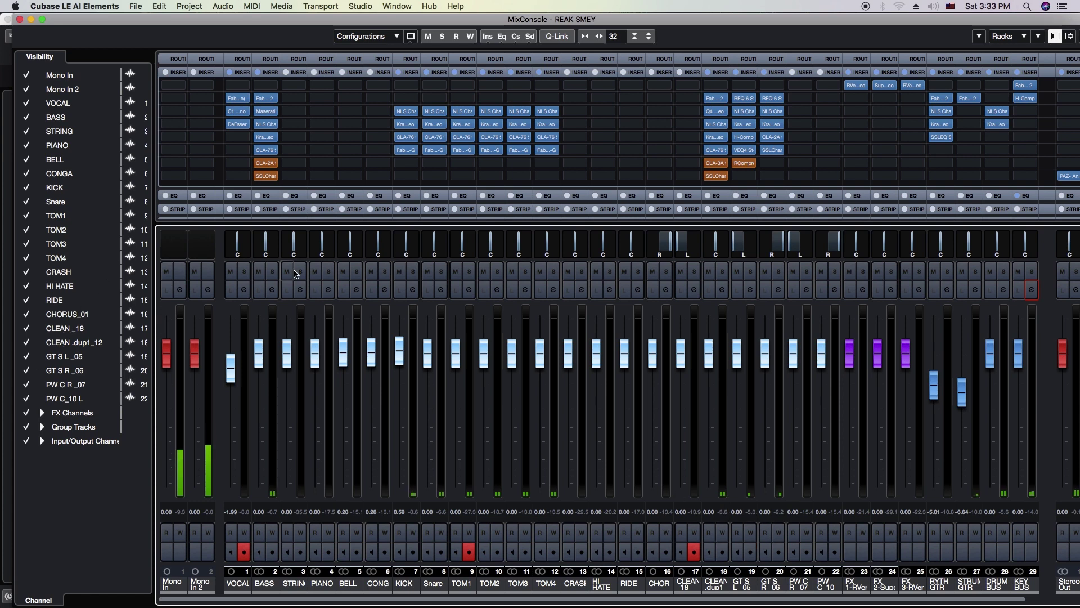
Step: Solo the PIANO channel and load H-Comp Stereo into its second insert slot
{"action": "left_click", "coordinate": [328, 271]}
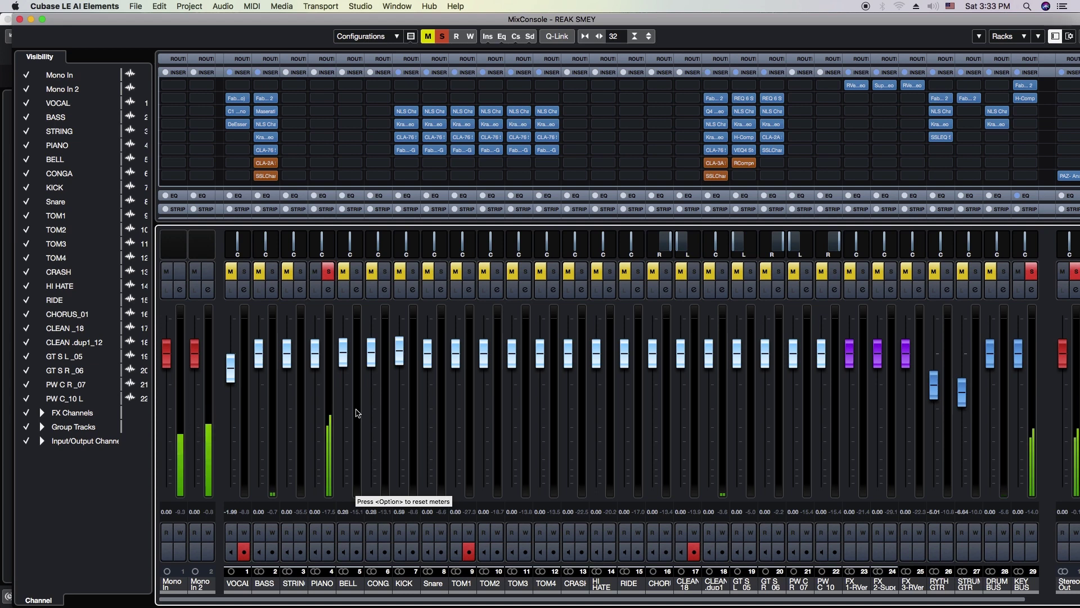
{"action": "left_click", "coordinate": [326, 102]}
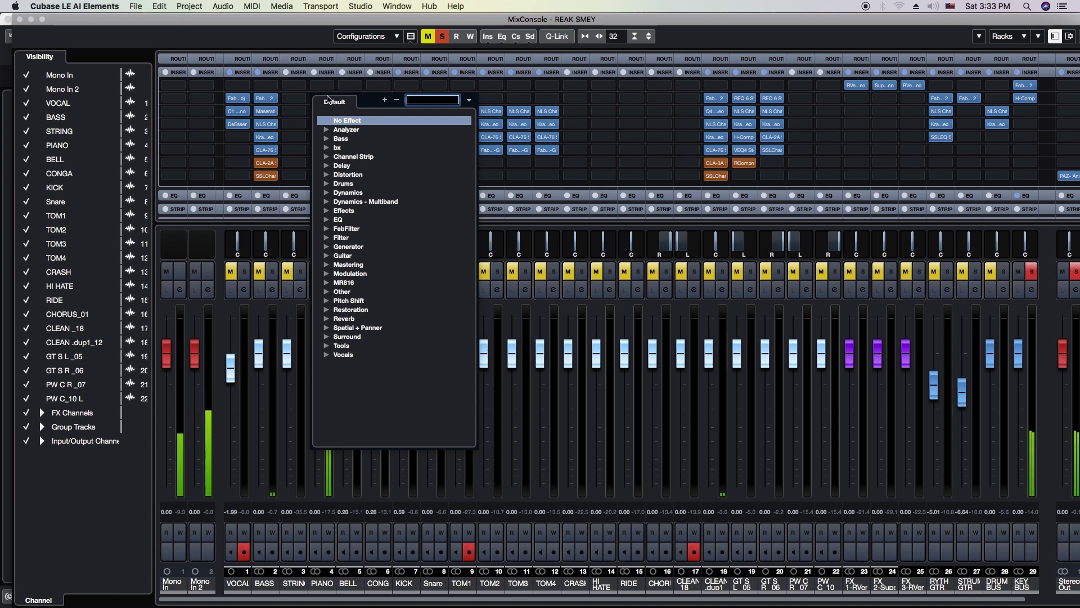
{"action": "type", "text": "hcom"}
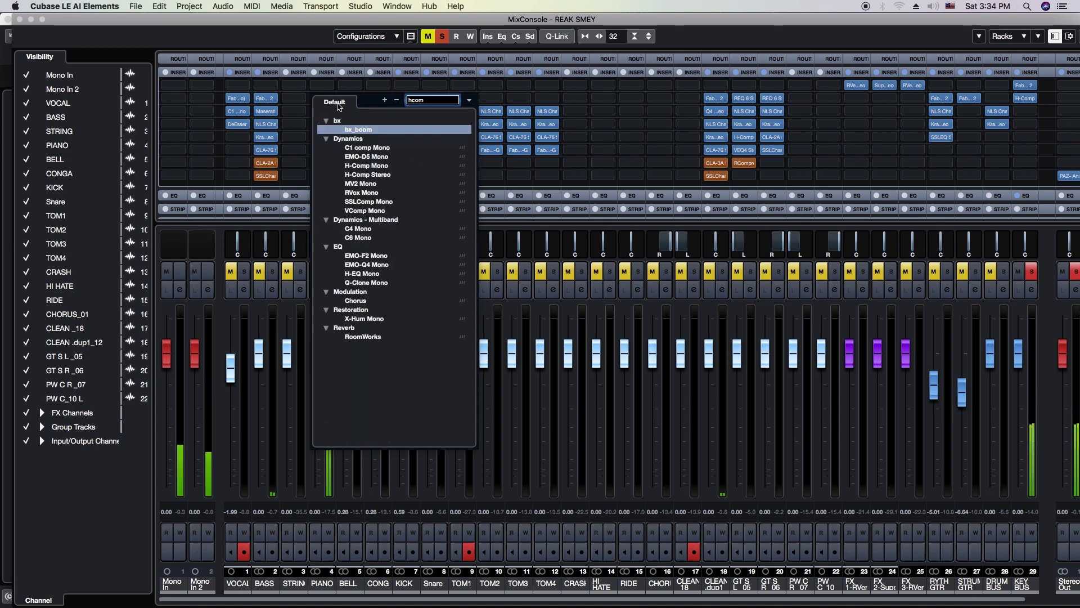
{"action": "left_click", "coordinate": [365, 174]}
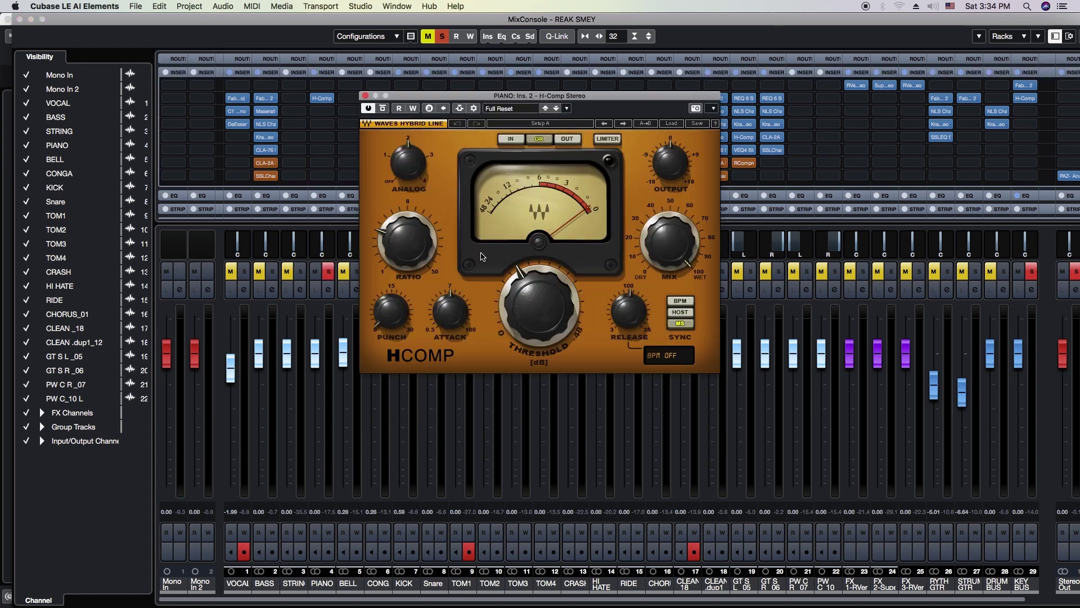
{"action": "key", "text": "space"}
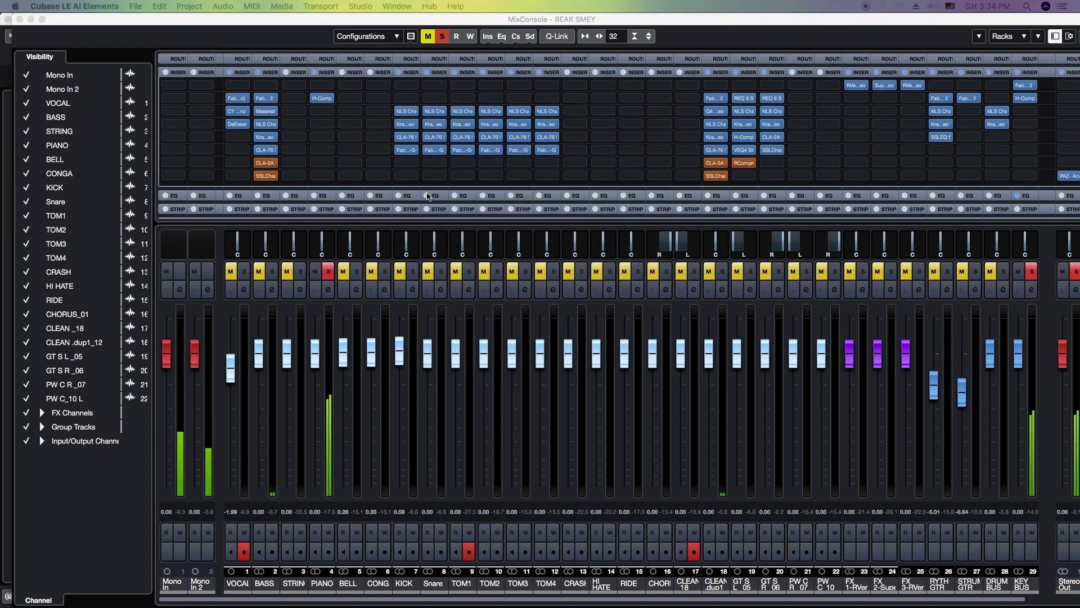
{"action": "left_click", "coordinate": [360, 22]}
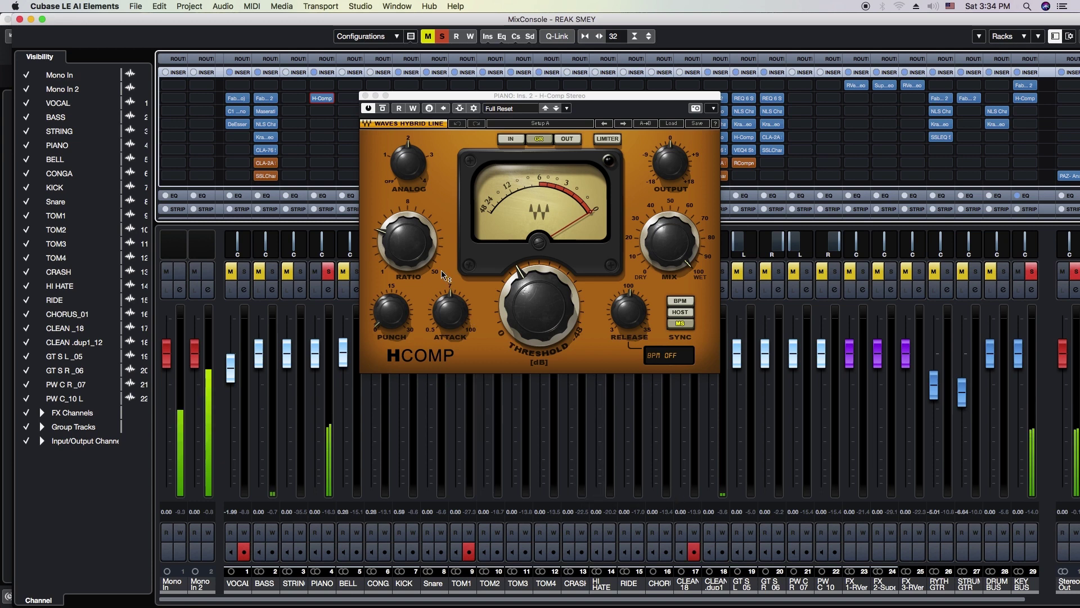
Step: Lower the ratio of the piano's H-Comp and adjust its attack and threshold
{"action": "left_click_drag", "start_coordinate": [405, 228], "coordinate": [405, 233]}
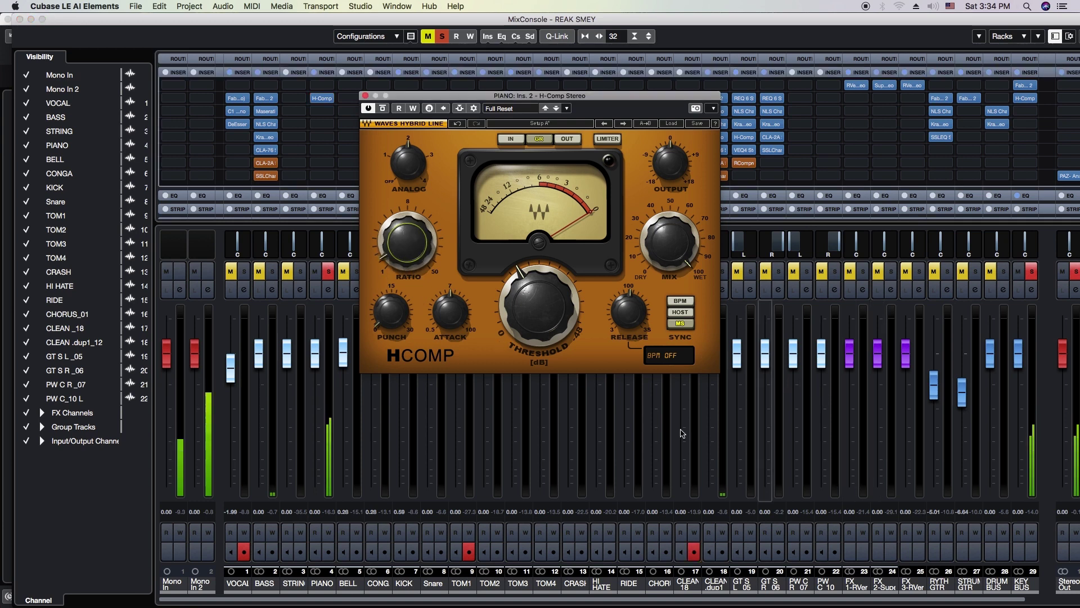
{"action": "left_click_drag", "start_coordinate": [443, 314], "coordinate": [443, 316]}
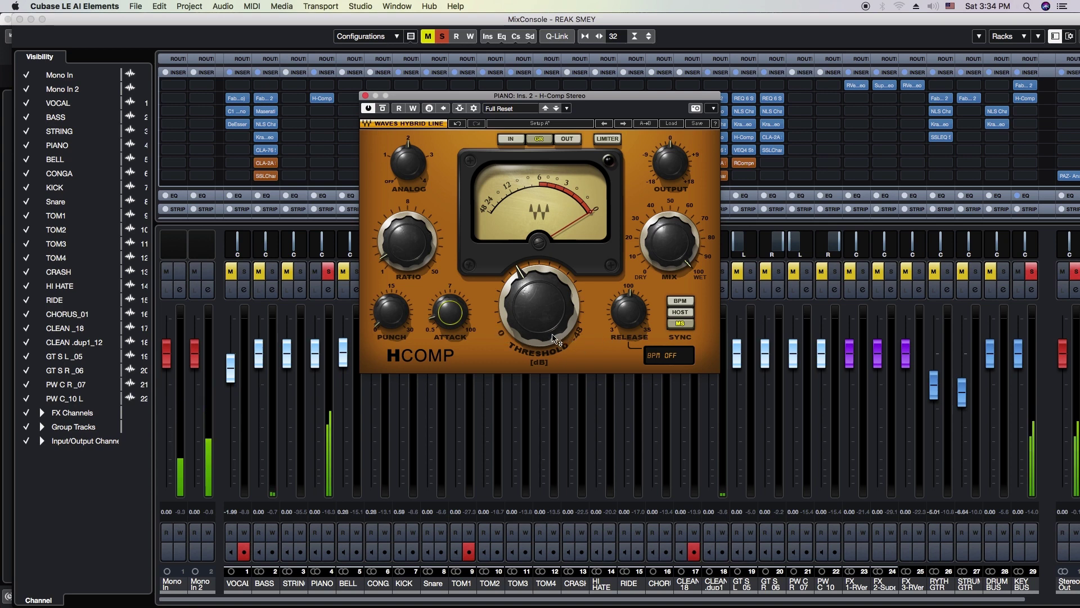
{"action": "left_click_drag", "start_coordinate": [551, 322], "coordinate": [552, 292]}
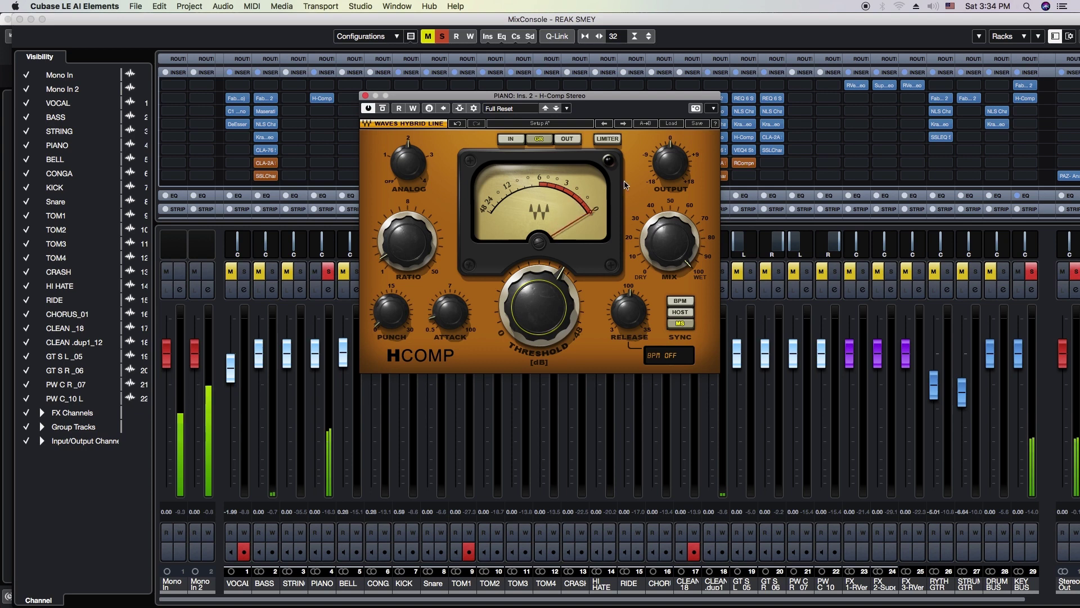
Step: Raise the H-Comp's output slightly, fine-tune its release and close the plug-in window
{"action": "left_click_drag", "start_coordinate": [670, 163], "coordinate": [670, 159]}
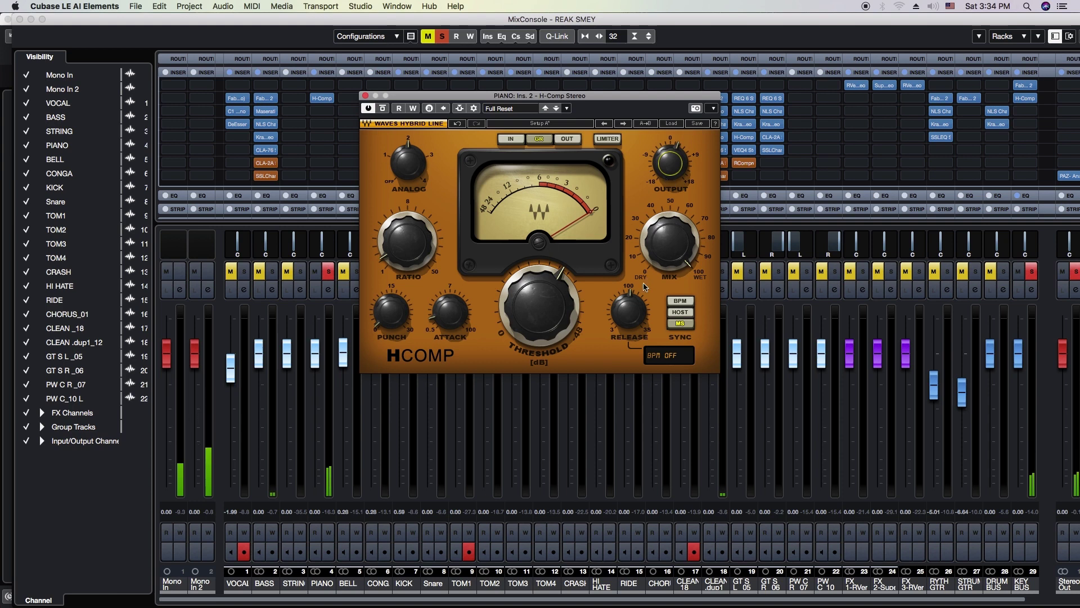
{"action": "left_click_drag", "start_coordinate": [628, 315], "coordinate": [628, 316]}
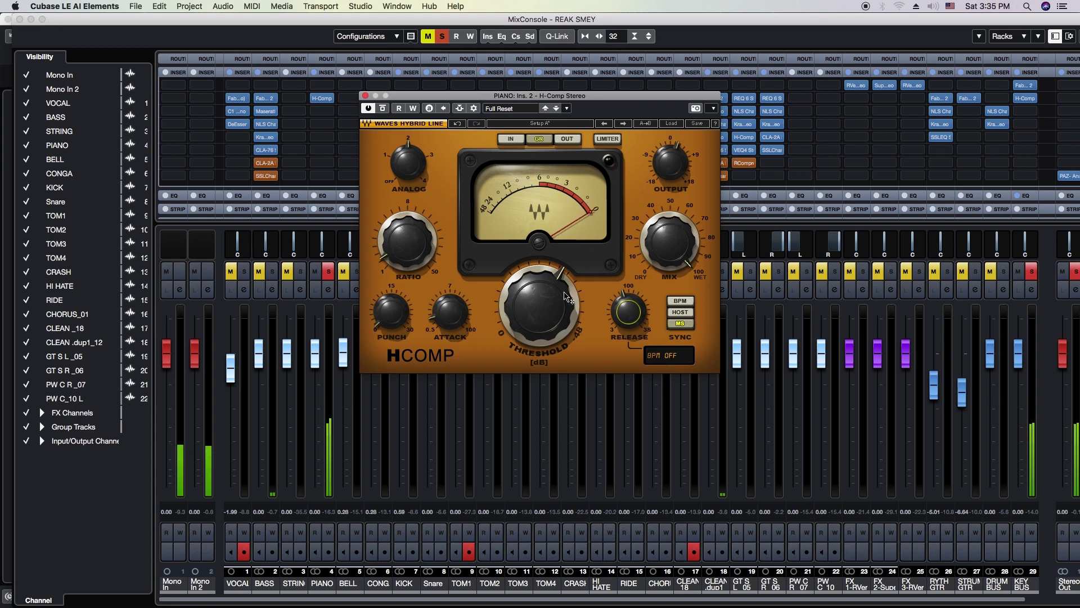
{"action": "mouse_move", "coordinate": [561, 306]}
{"action": "left_click", "coordinate": [663, 172]}
{"action": "left_click_drag", "start_coordinate": [663, 173], "coordinate": [664, 168]}
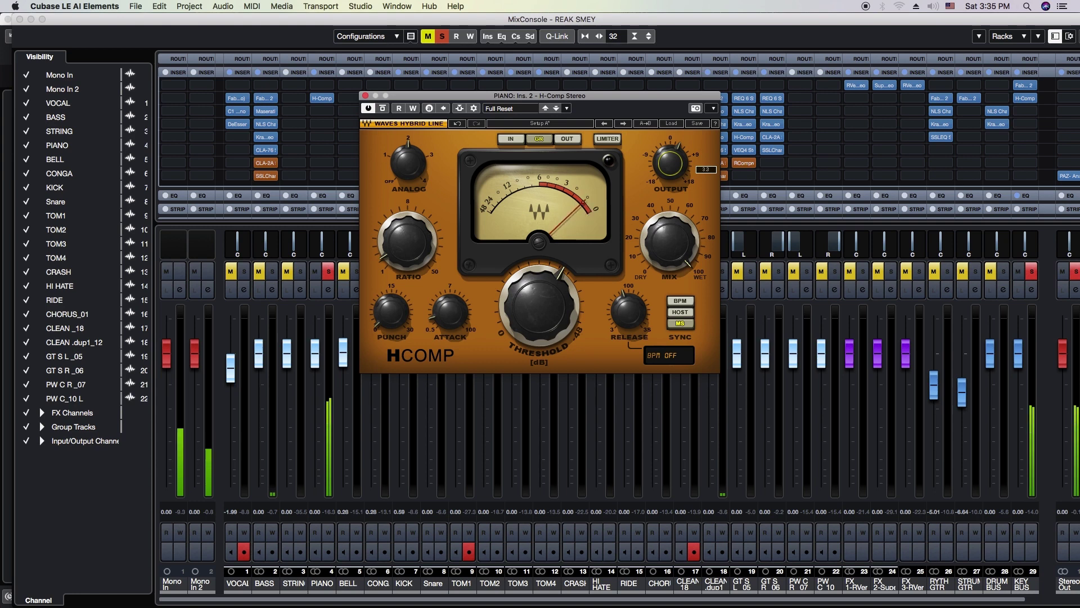
{"action": "left_click", "coordinate": [365, 96]}
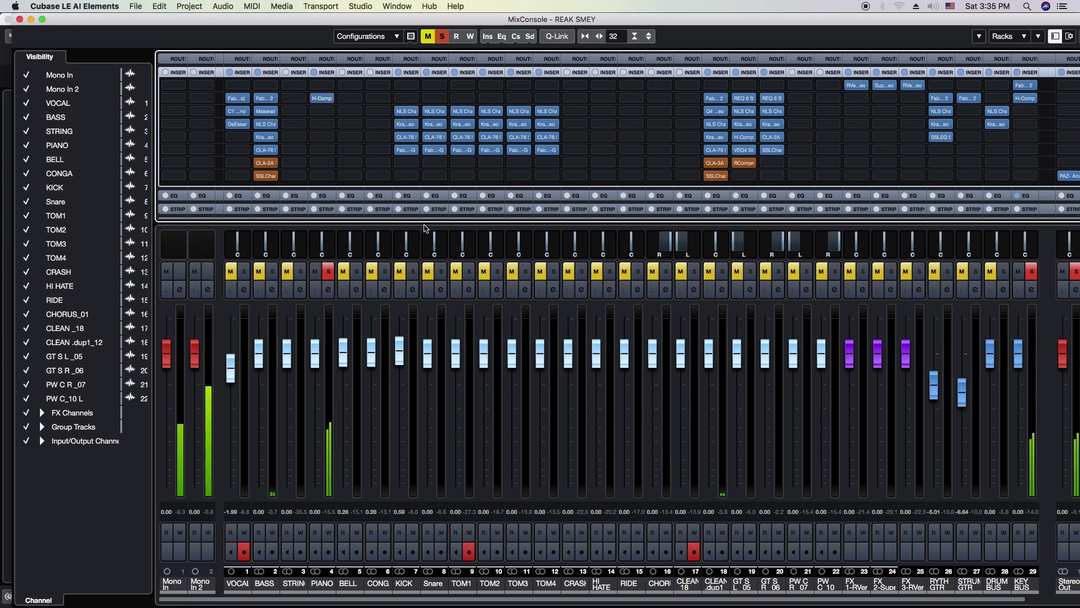
Step: Load SSLComp Stereo into the third insert slot of the PIANO channel
{"action": "left_click", "coordinate": [694, 551]}
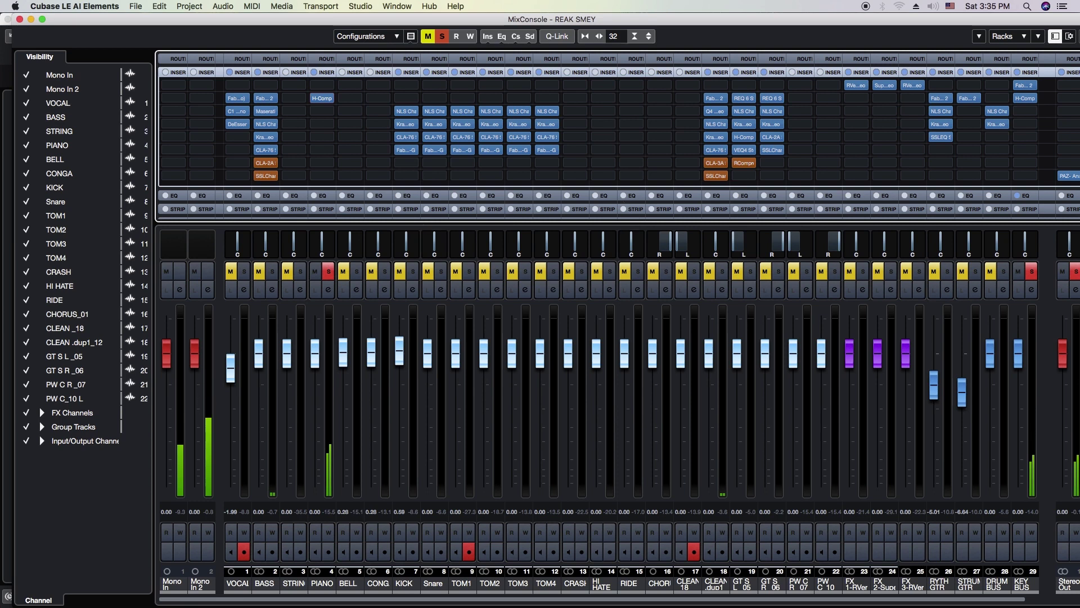
{"action": "left_click", "coordinate": [319, 115]}
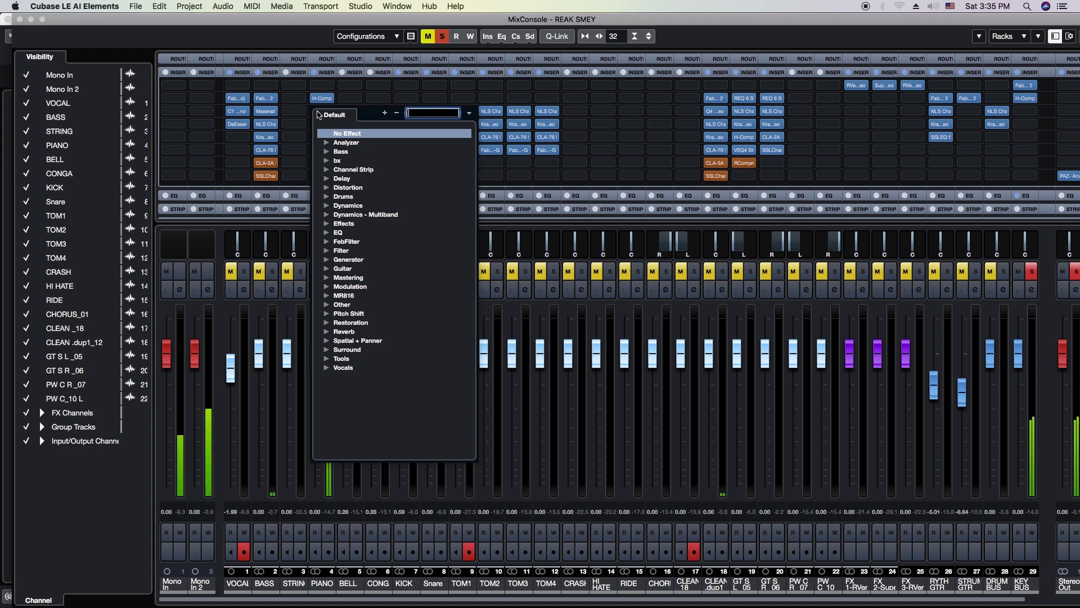
{"action": "type", "text": "ssl"}
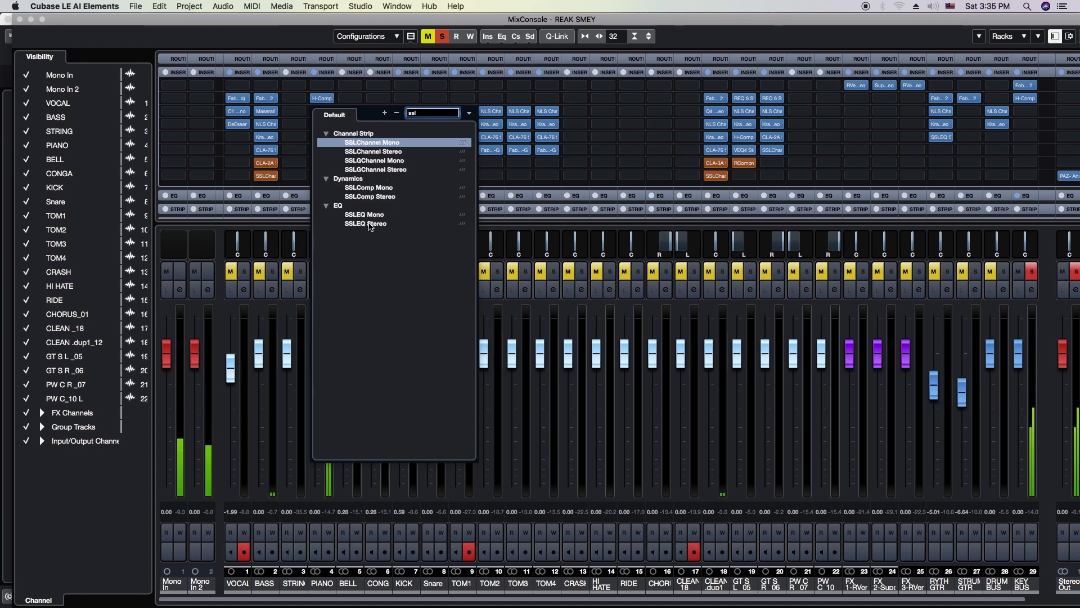
{"action": "double_click", "coordinate": [377, 197]}
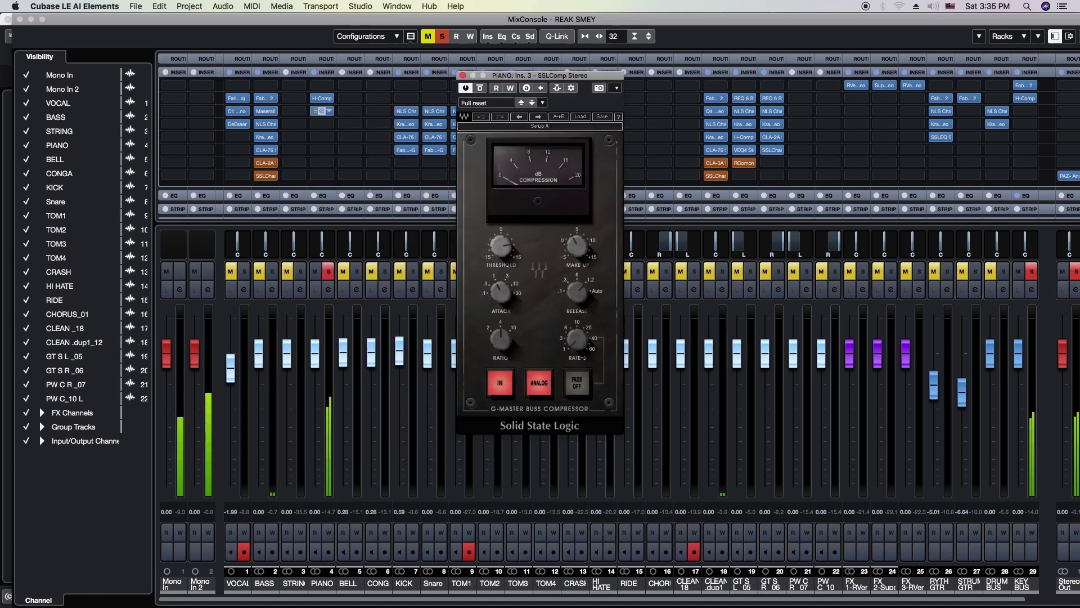
{"action": "key", "text": "super+Tab"}
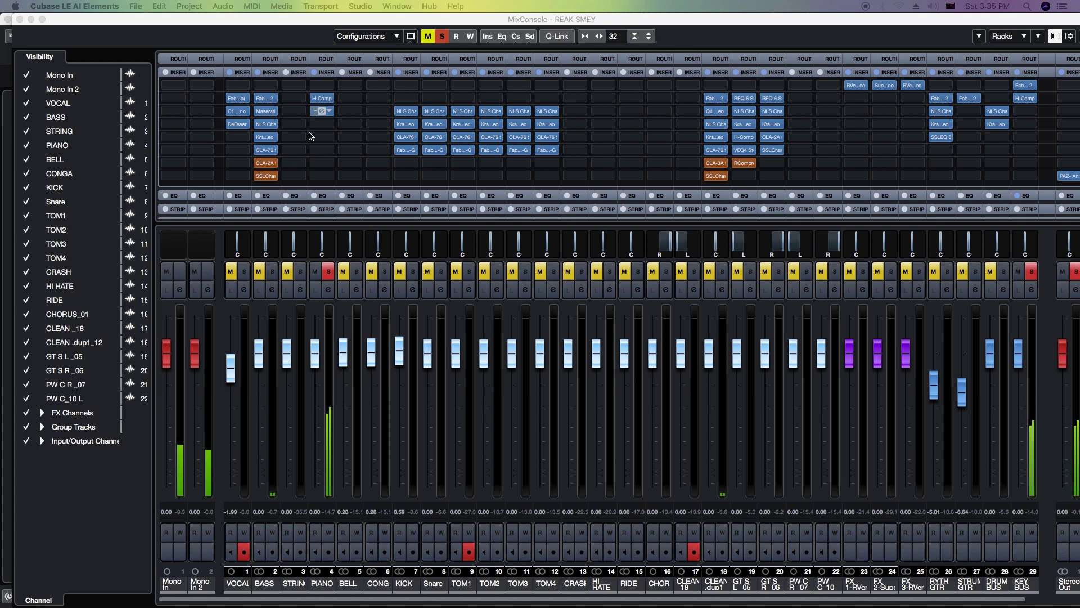
{"action": "left_click", "coordinate": [295, 21]}
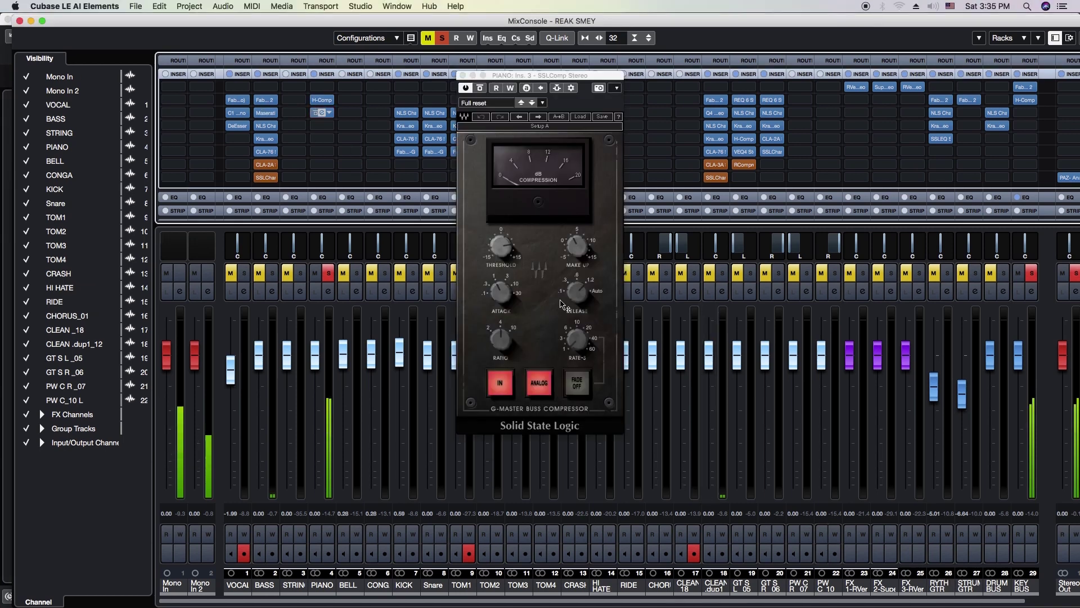
Step: Lower the threshold of the piano's SSLComp slightly, adjust its ratio and close the compressor
{"action": "mouse_move", "coordinate": [500, 254]}
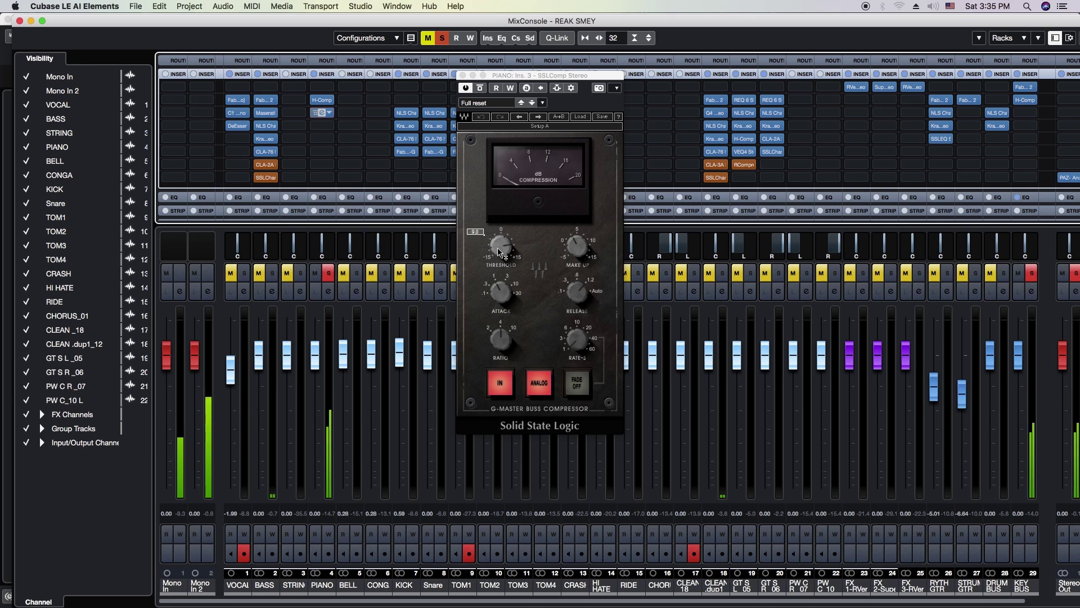
{"action": "left_click_drag", "start_coordinate": [500, 253], "coordinate": [500, 255]}
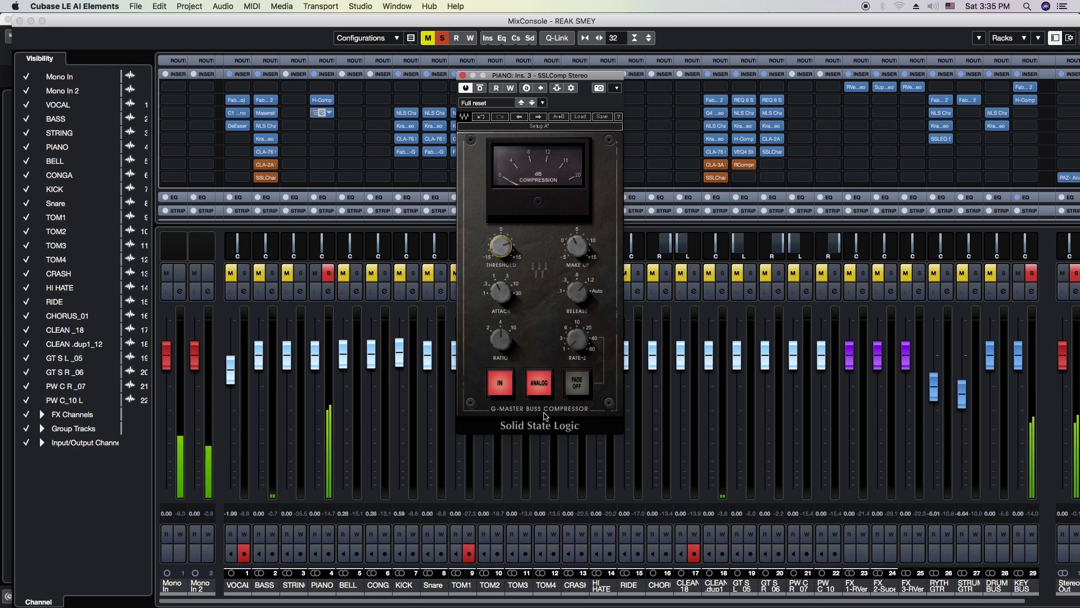
{"action": "left_click", "coordinate": [503, 342]}
{"action": "left_click", "coordinate": [463, 75]}
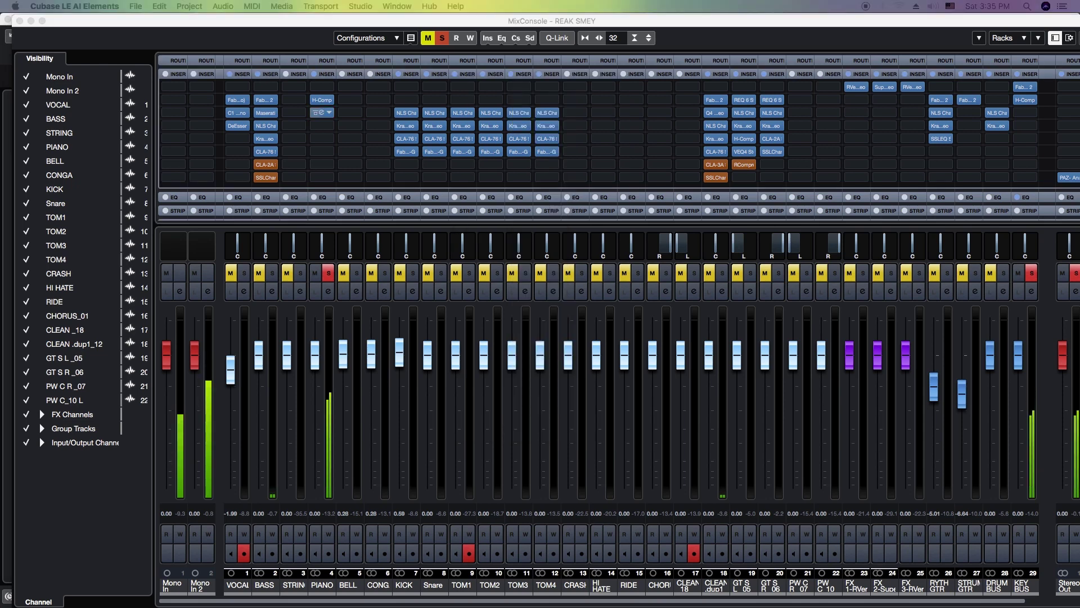
Step: Load S1 Imager Stereo into the PIANO channel's fourth insert slot and reduce its width to 0.91
{"action": "left_click", "coordinate": [319, 126]}
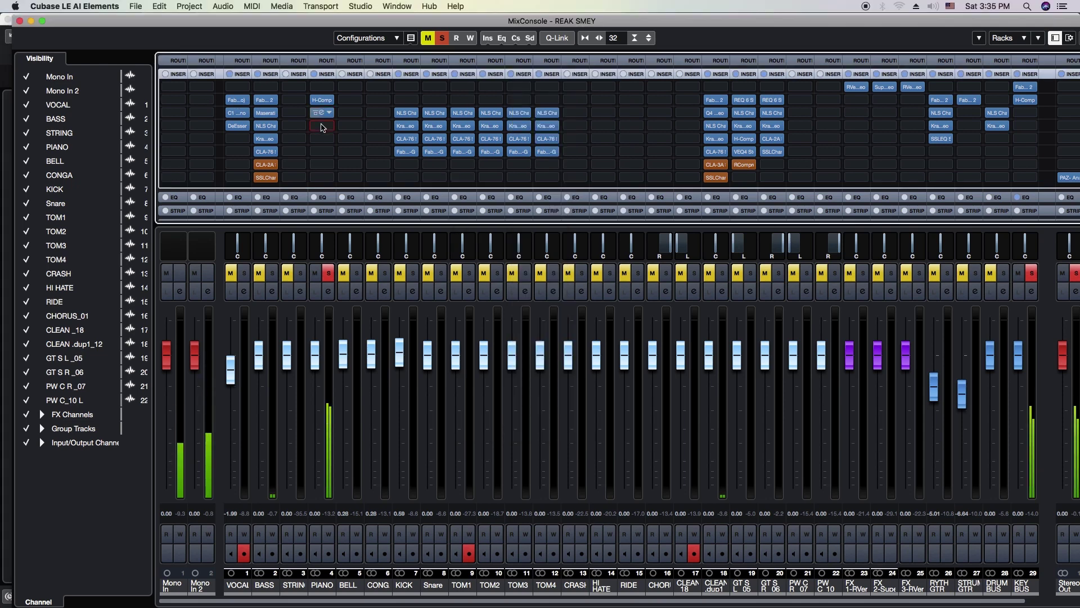
{"action": "type", "text": "imager"}
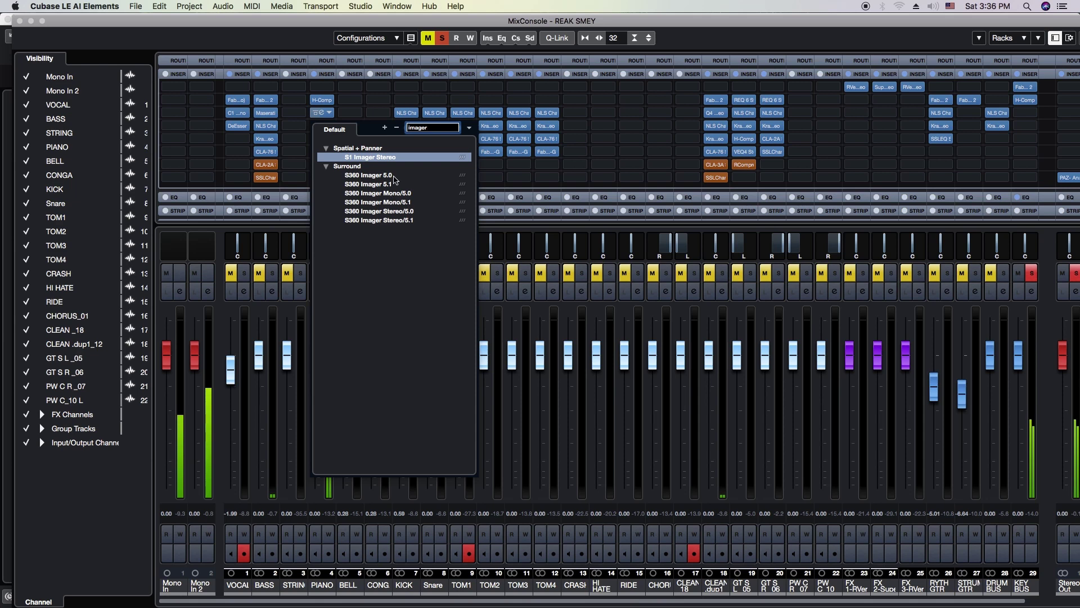
{"action": "left_click", "coordinate": [358, 158]}
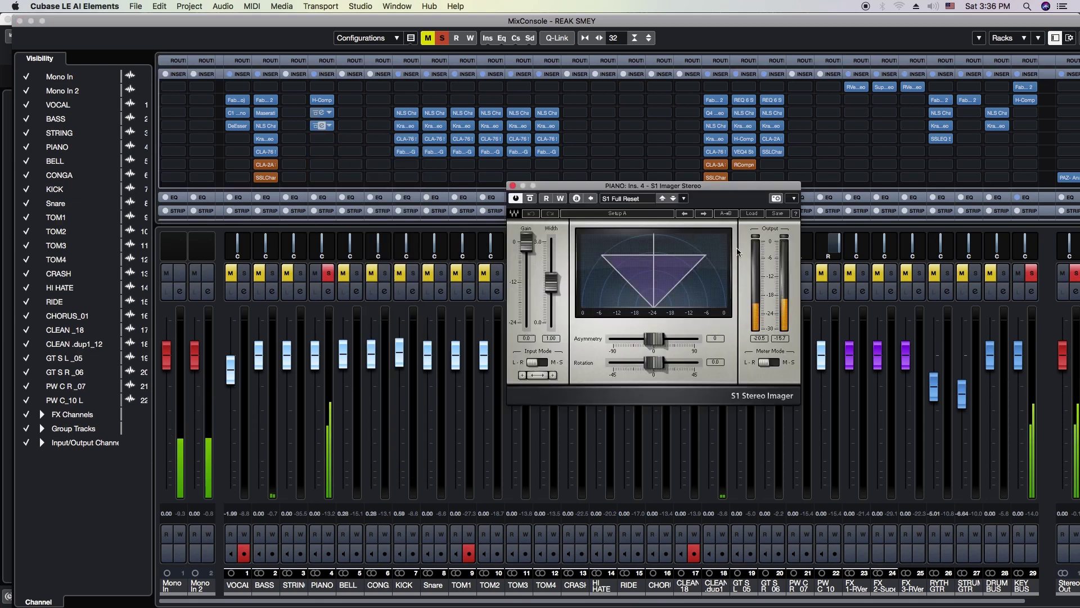
{"action": "left_click_drag", "start_coordinate": [551, 282], "coordinate": [551, 285]}
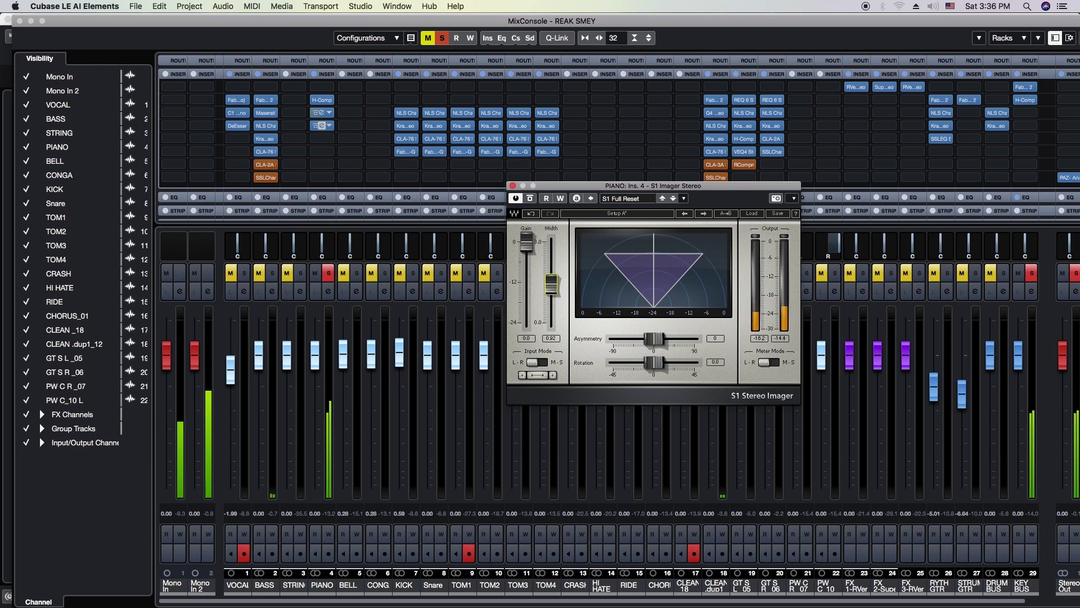
{"action": "left_click_drag", "start_coordinate": [553, 288], "coordinate": [554, 291]}
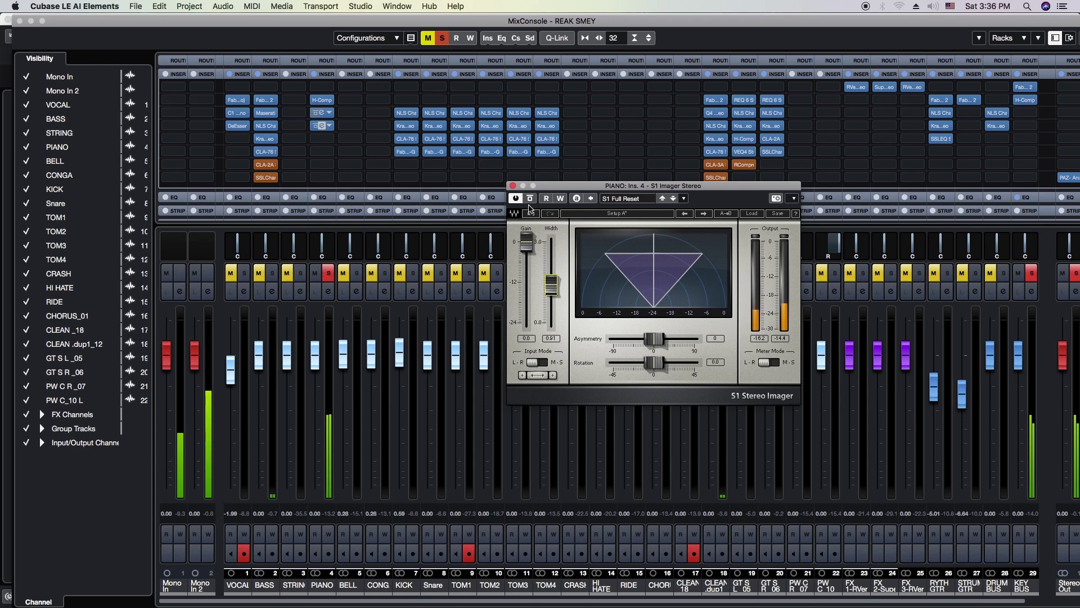
{"action": "left_click", "coordinate": [512, 186]}
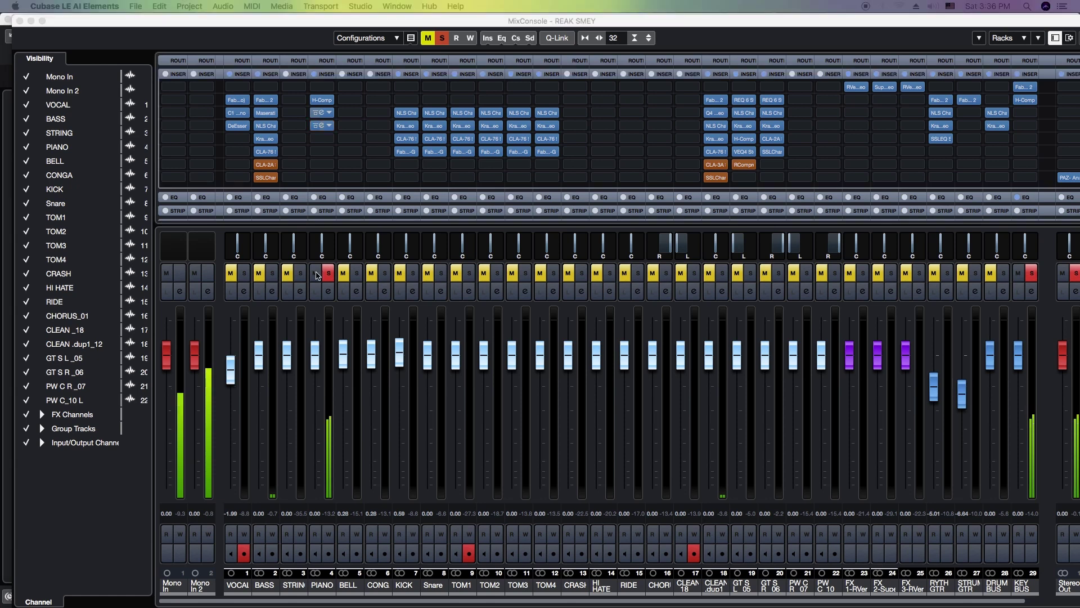
Step: Load SSLChannel Stereo into the fifth insert slot of the PIANO channel
{"action": "left_click", "coordinate": [323, 139]}
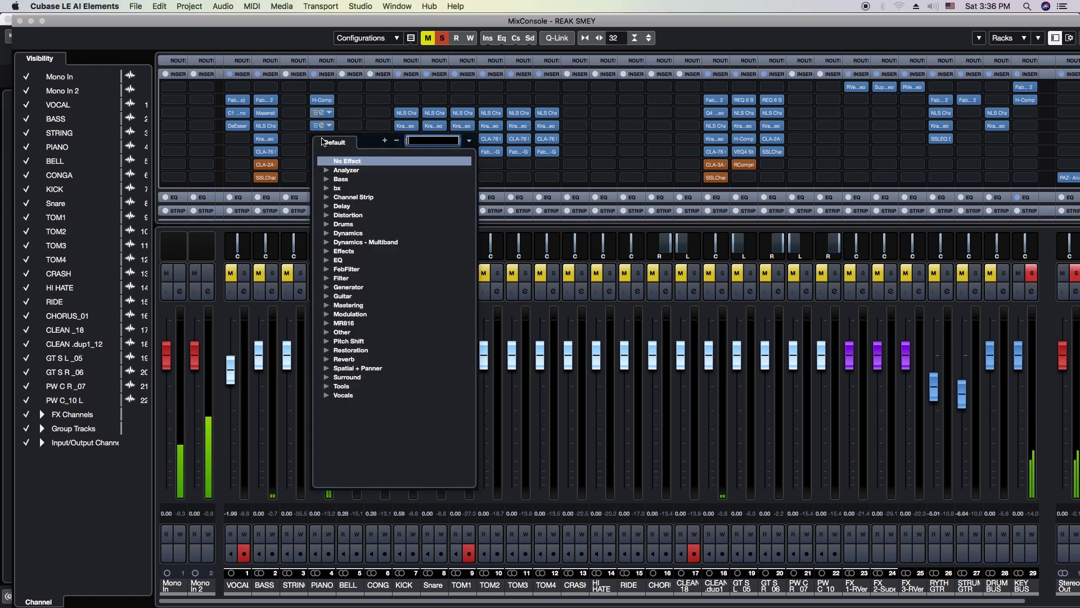
{"action": "type", "text": "ssl"}
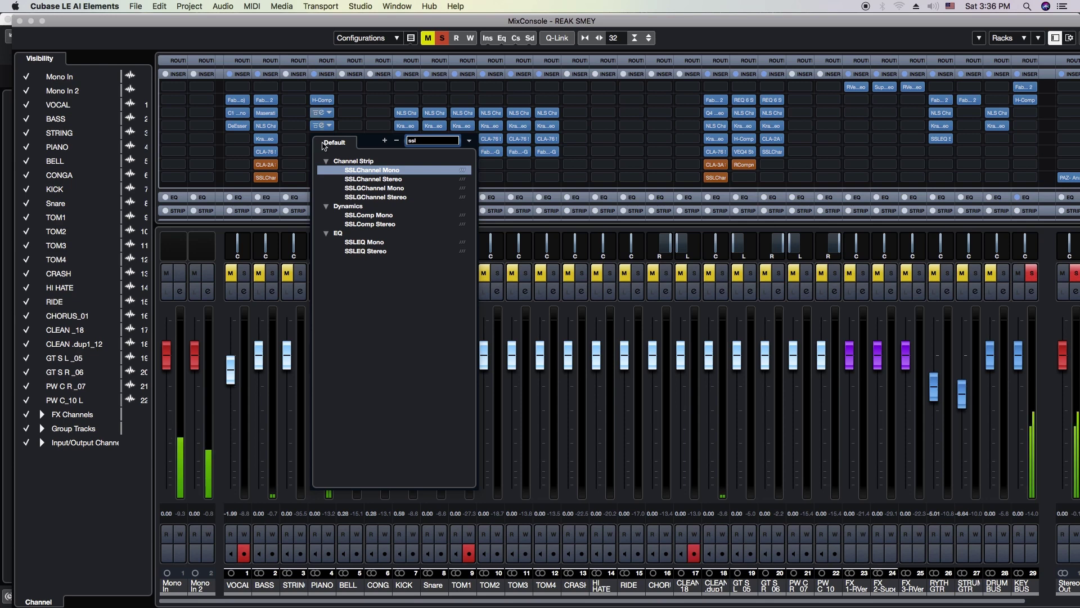
{"action": "left_click", "coordinate": [376, 179]}
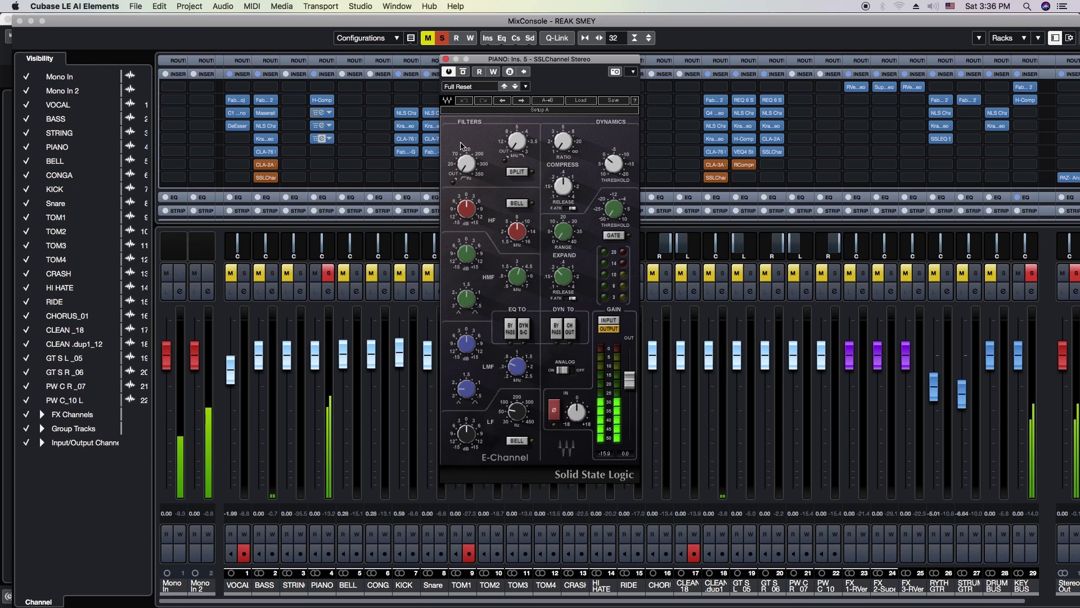
Step: Engage the piano SSLChannel's high-pass and low-pass filters, then boost the HF band and fine-tune its frequency
{"action": "left_click_drag", "start_coordinate": [467, 167], "coordinate": [466, 162]}
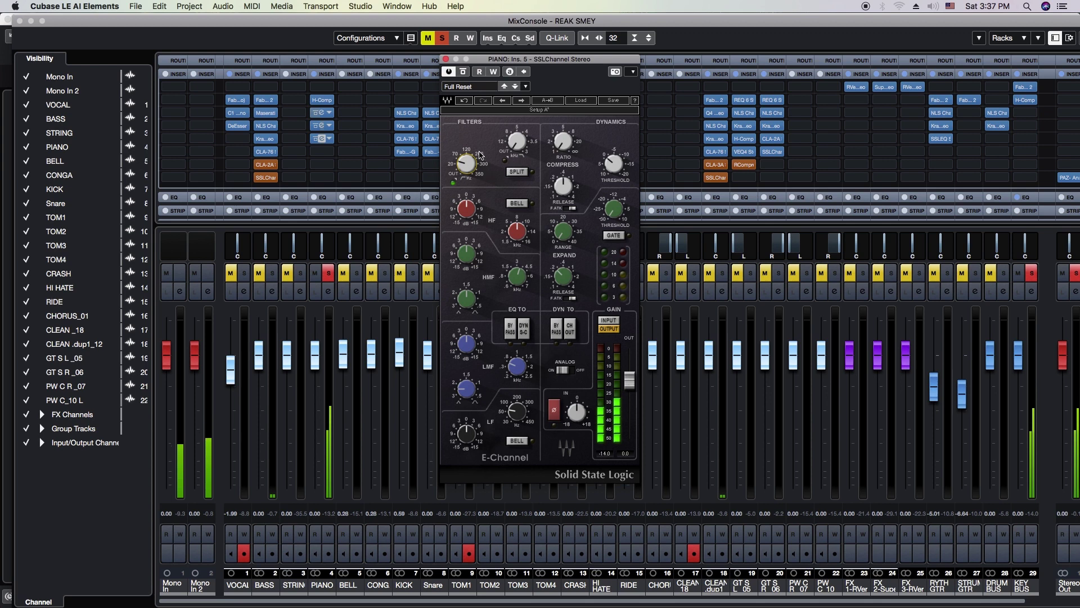
{"action": "left_click_drag", "start_coordinate": [517, 142], "coordinate": [517, 138]}
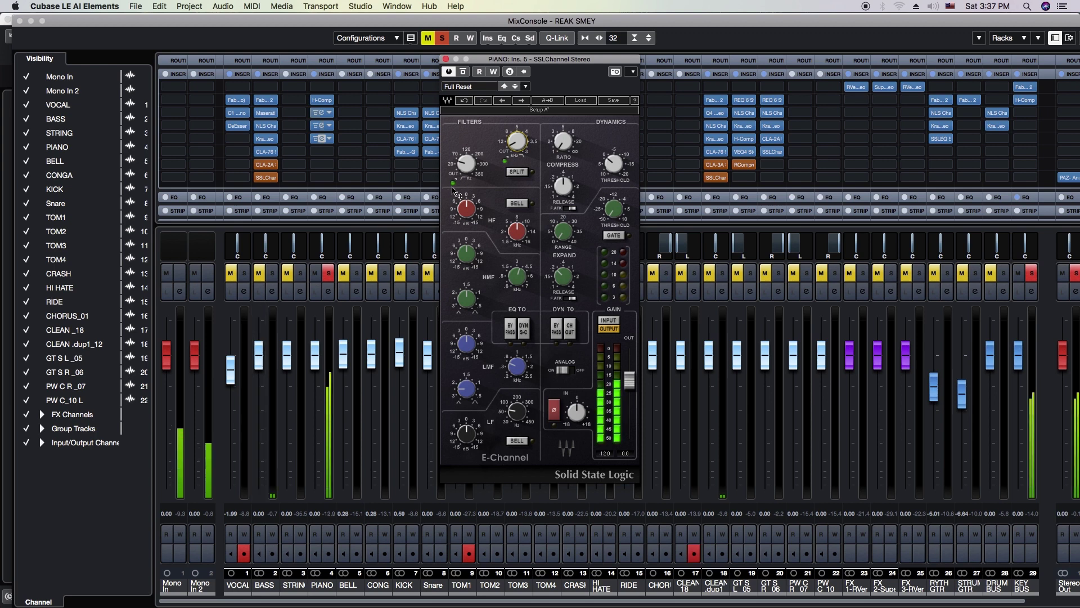
{"action": "mouse_move", "coordinate": [467, 210]}
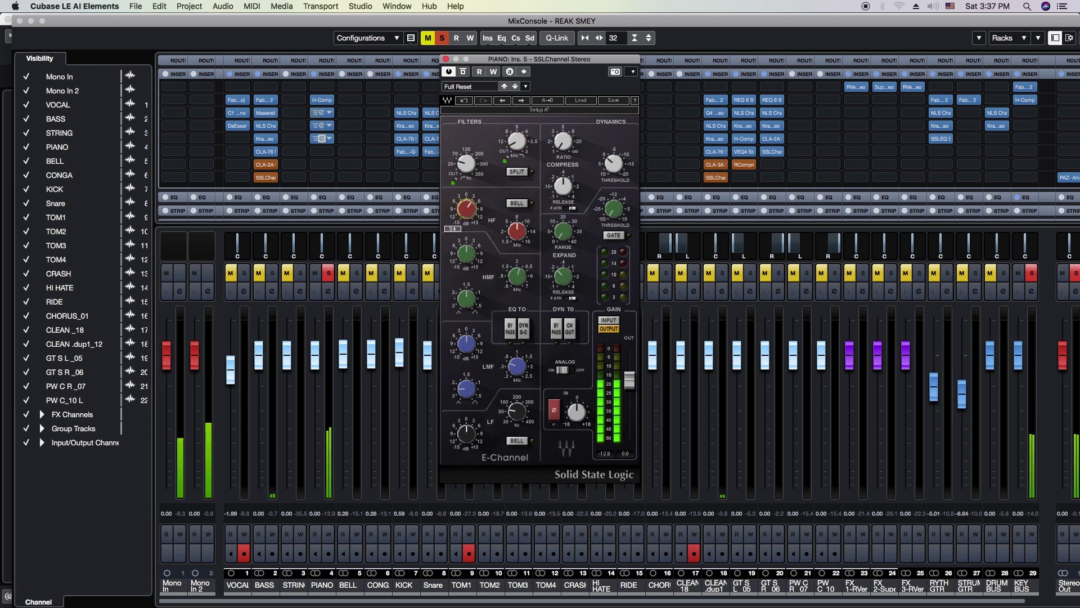
{"action": "left_click_drag", "start_coordinate": [515, 231], "coordinate": [515, 233]}
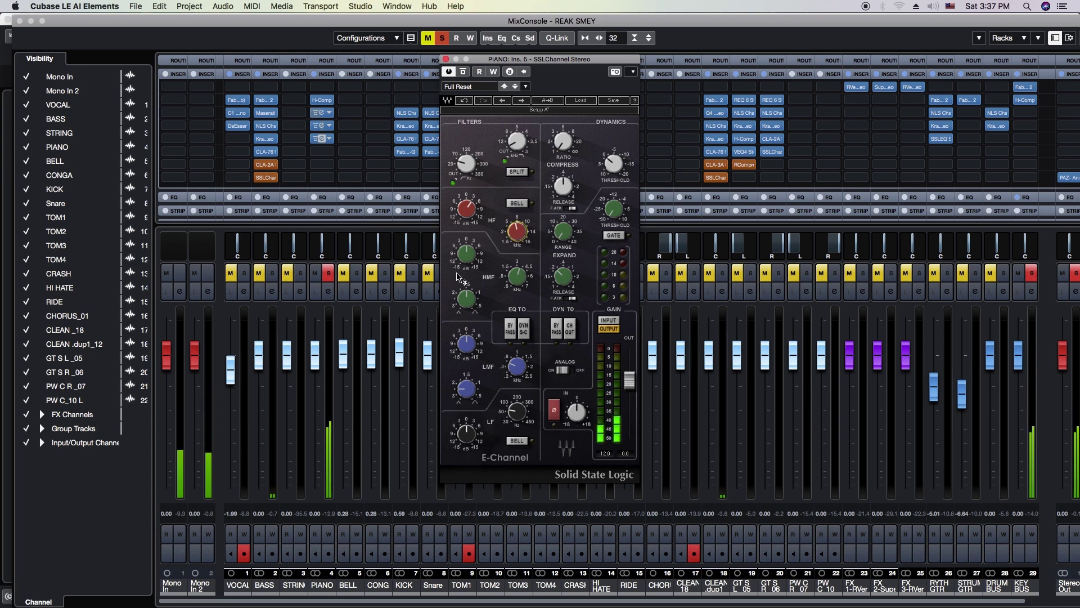
Step: Boost the HMF band slightly and adjust its frequency and Q
{"action": "mouse_move", "coordinate": [468, 254]}
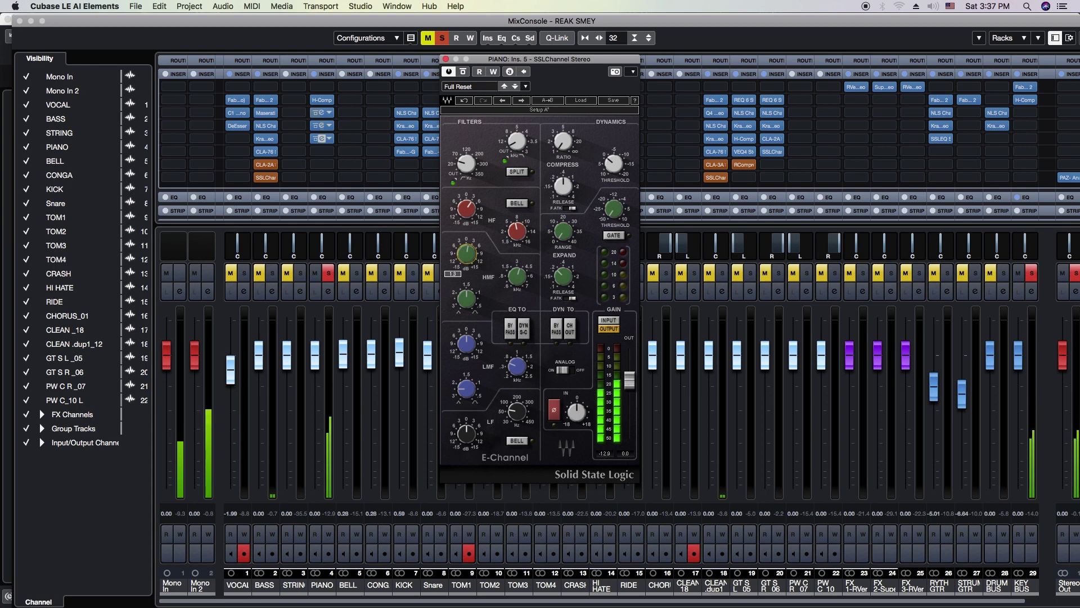
{"action": "left_click_drag", "start_coordinate": [467, 254], "coordinate": [467, 253]}
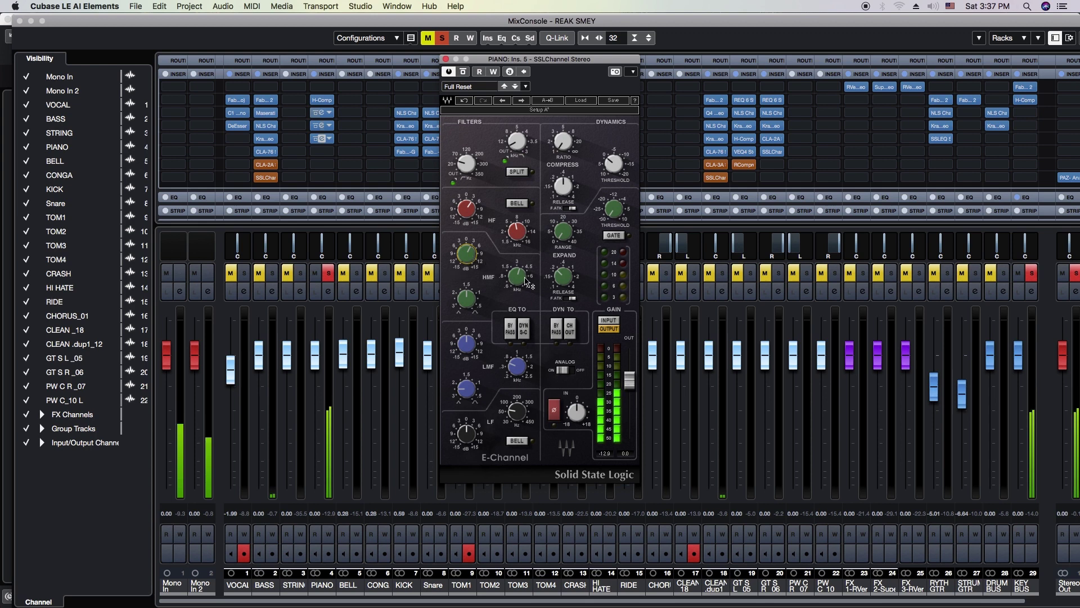
{"action": "left_click_drag", "start_coordinate": [524, 278], "coordinate": [524, 278]}
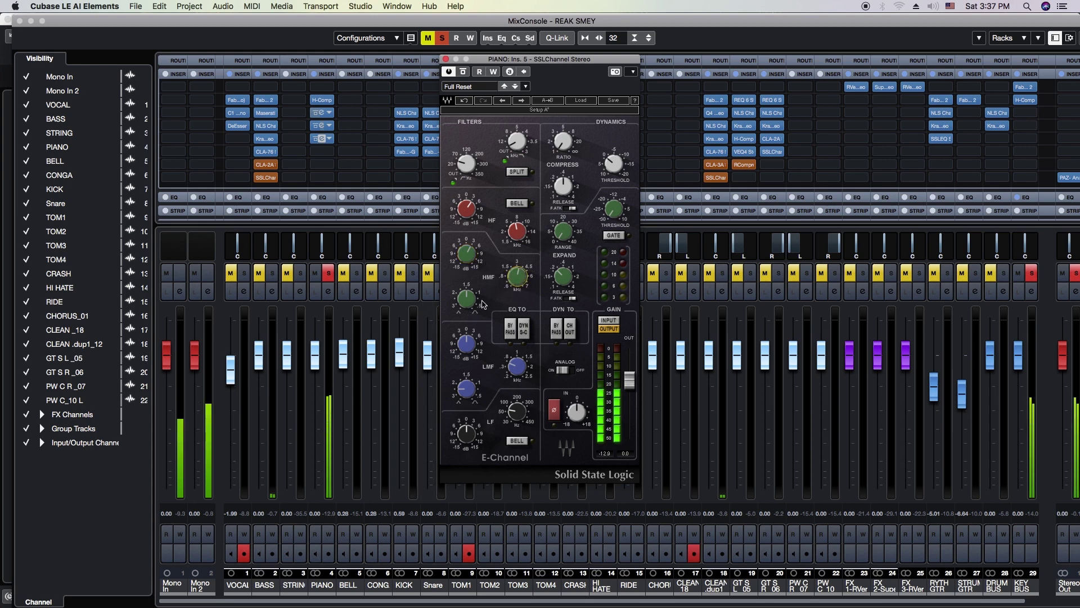
{"action": "left_click_drag", "start_coordinate": [468, 302], "coordinate": [467, 305]}
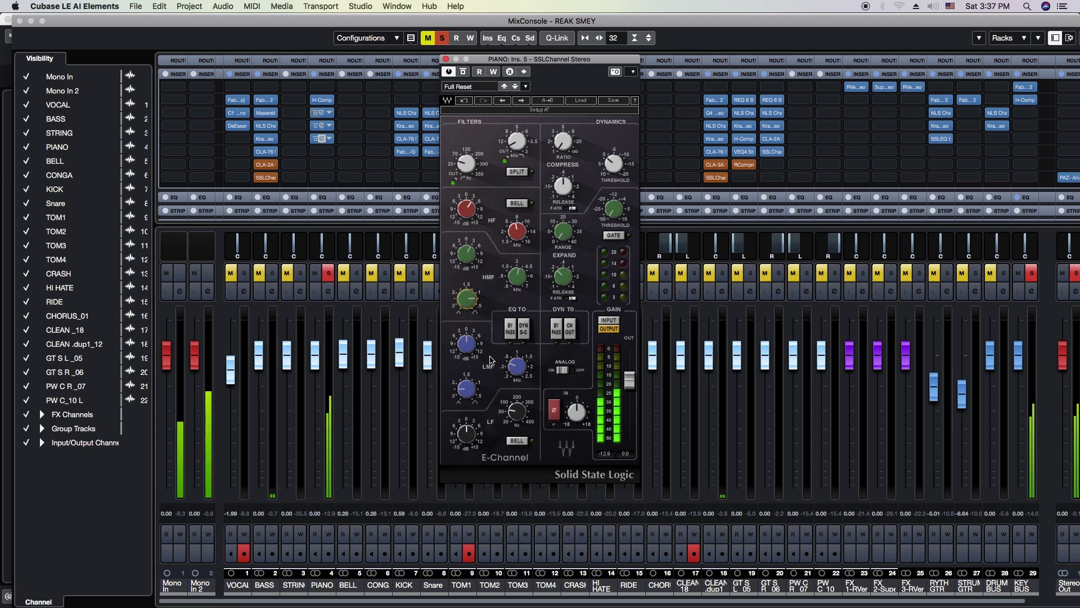
Step: Boost the LMF band slightly and adjust its frequency and Q
{"action": "left_click_drag", "start_coordinate": [466, 343], "coordinate": [467, 342]}
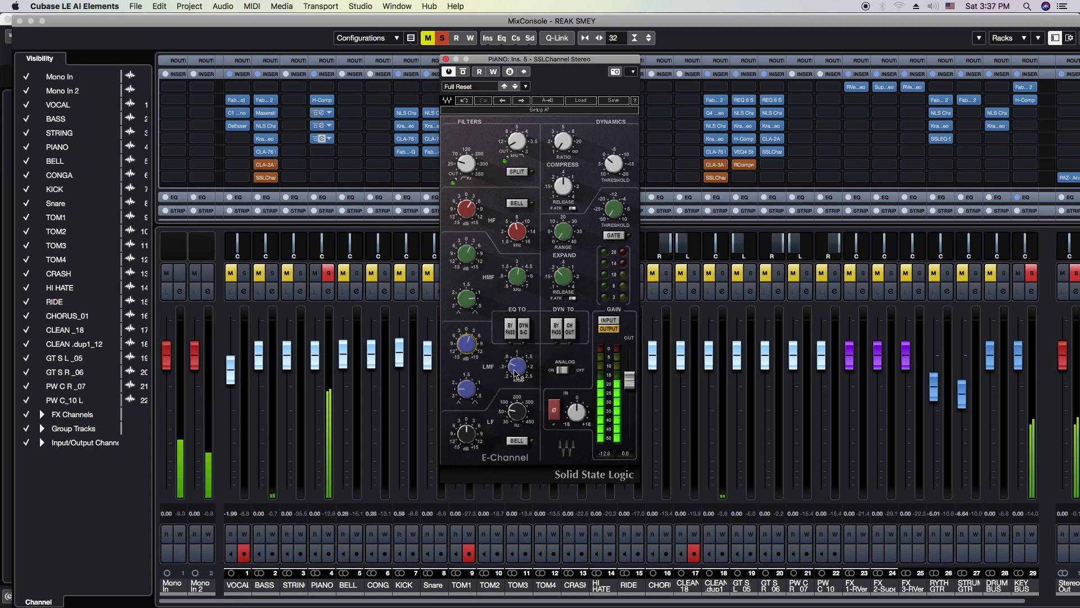
{"action": "left_click_drag", "start_coordinate": [517, 377], "coordinate": [515, 374]}
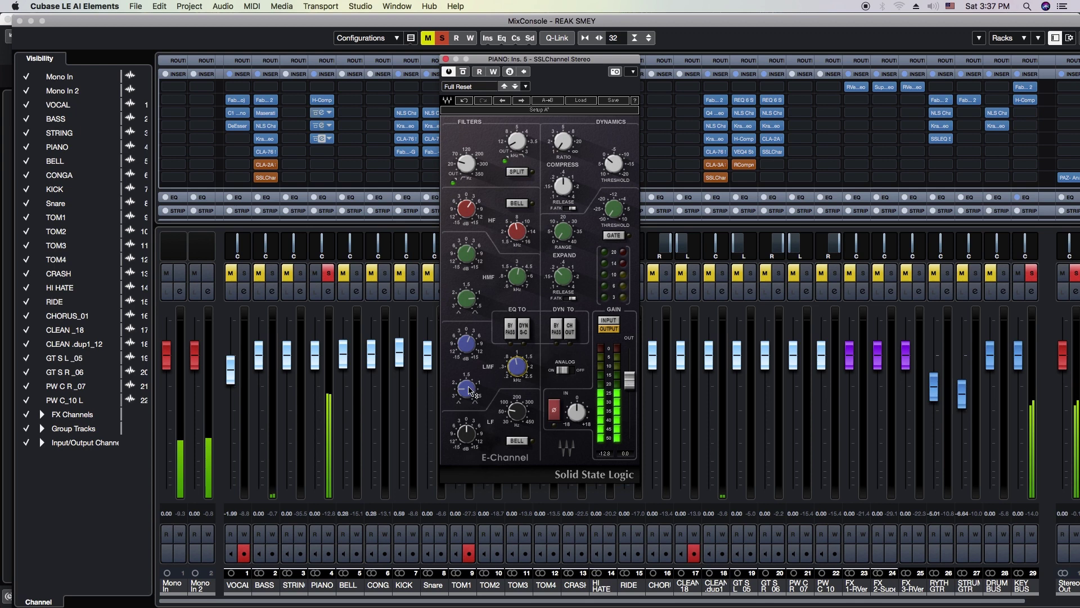
{"action": "left_click_drag", "start_coordinate": [467, 395], "coordinate": [467, 394]}
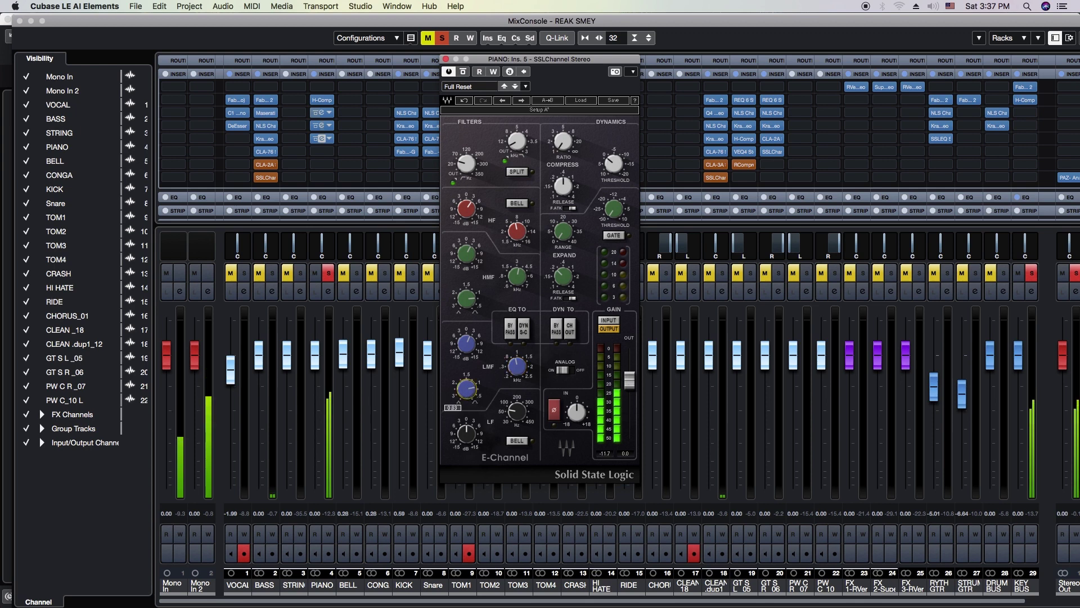
{"action": "left_click_drag", "start_coordinate": [467, 394], "coordinate": [467, 395]}
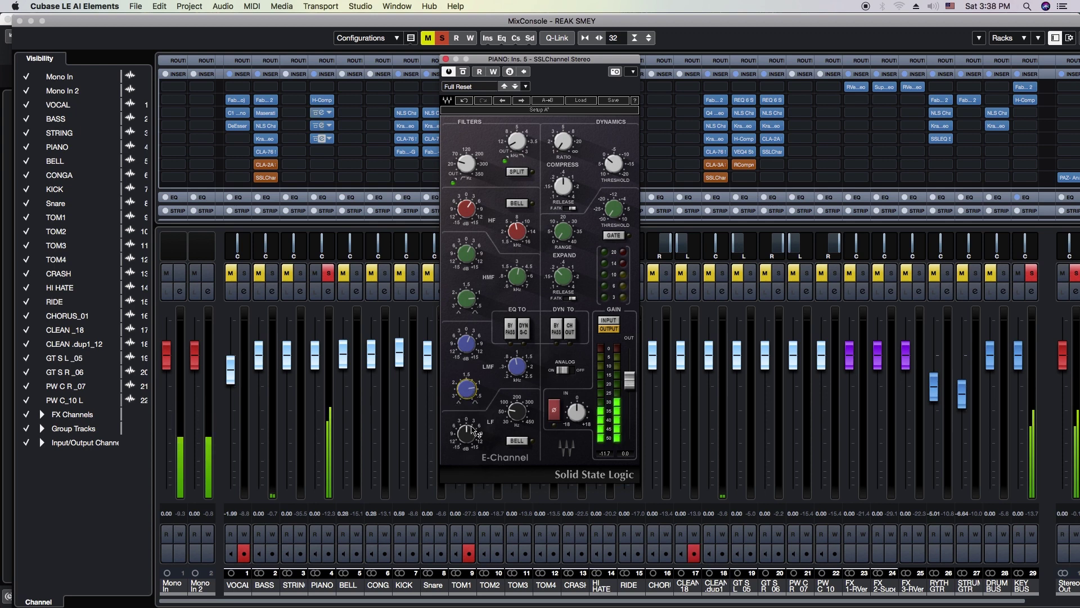
Step: Adjust the LF band's gain and frequency slightly and close the SSLChannel plug-in
{"action": "left_click_drag", "start_coordinate": [465, 446], "coordinate": [465, 446]}
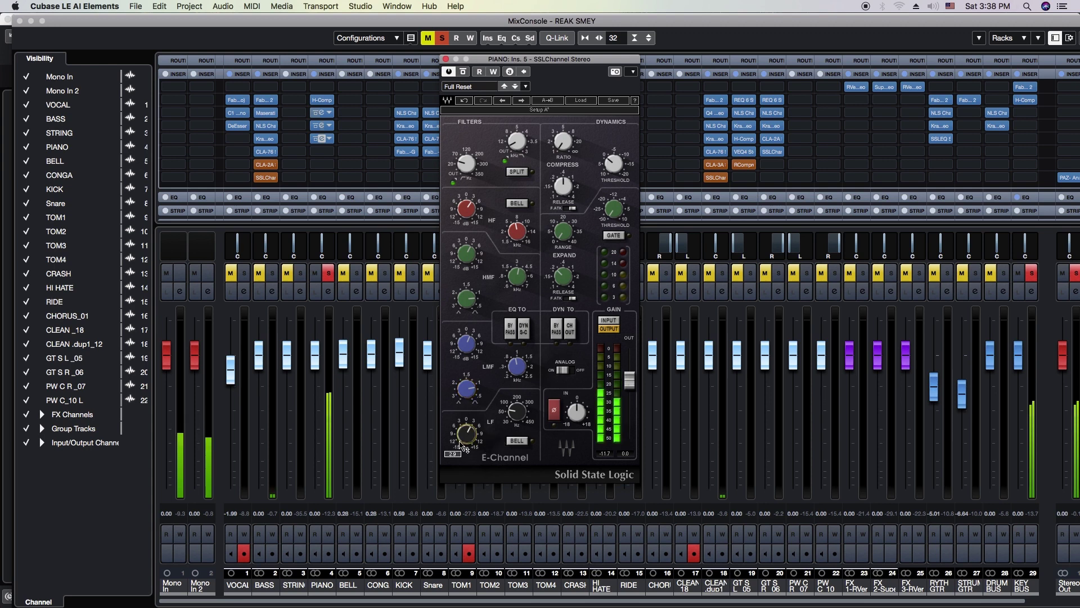
{"action": "left_click_drag", "start_coordinate": [517, 412], "coordinate": [517, 411]}
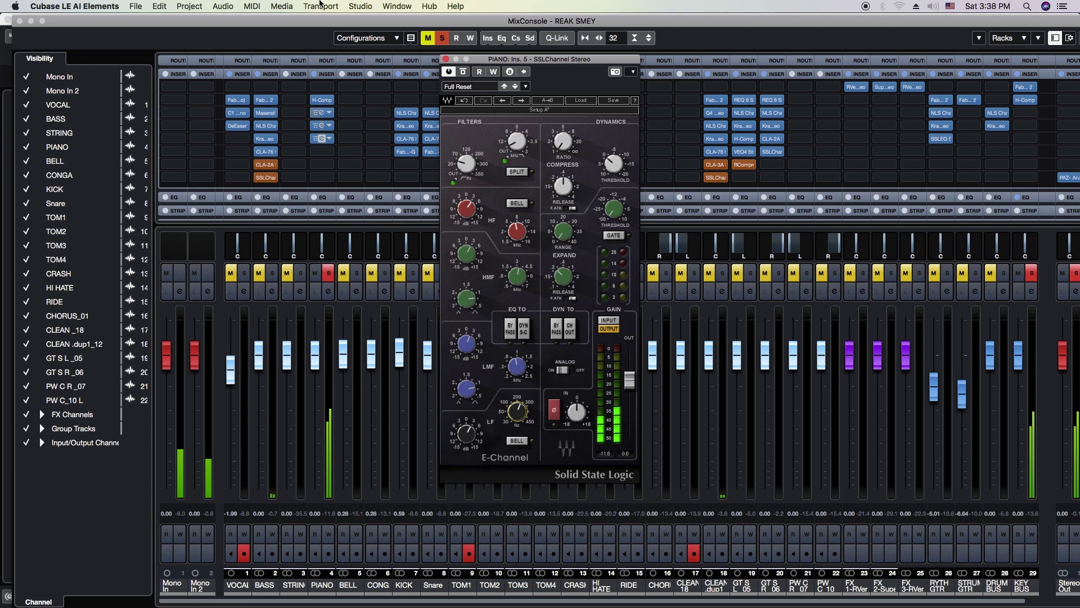
{"action": "left_click", "coordinate": [447, 60]}
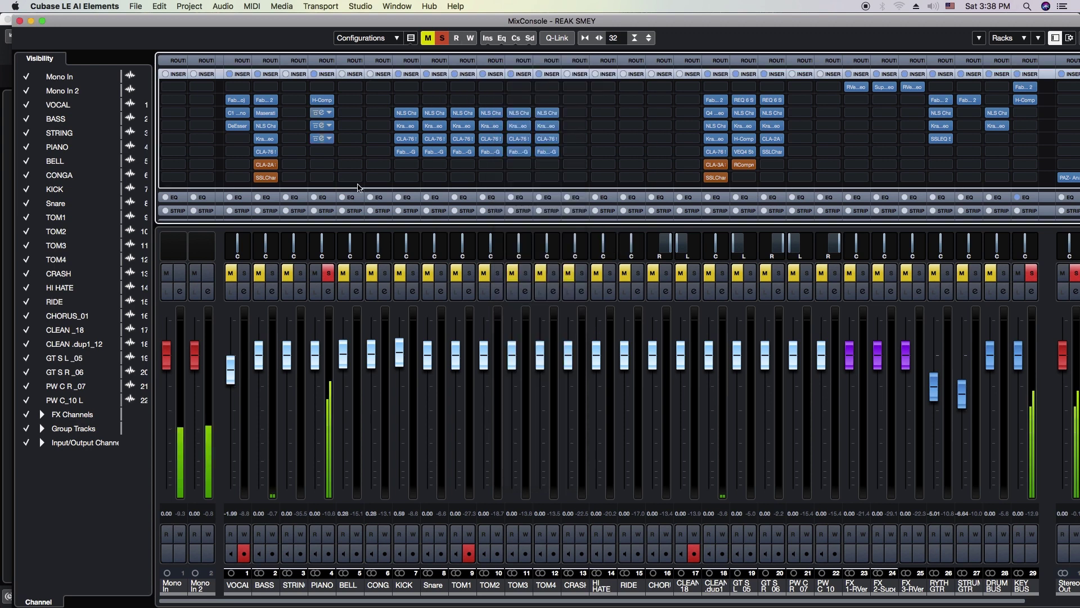
Step: Load MV2 Stereo into the sixth insert slot of the PIANO channel
{"action": "left_click", "coordinate": [330, 156]}
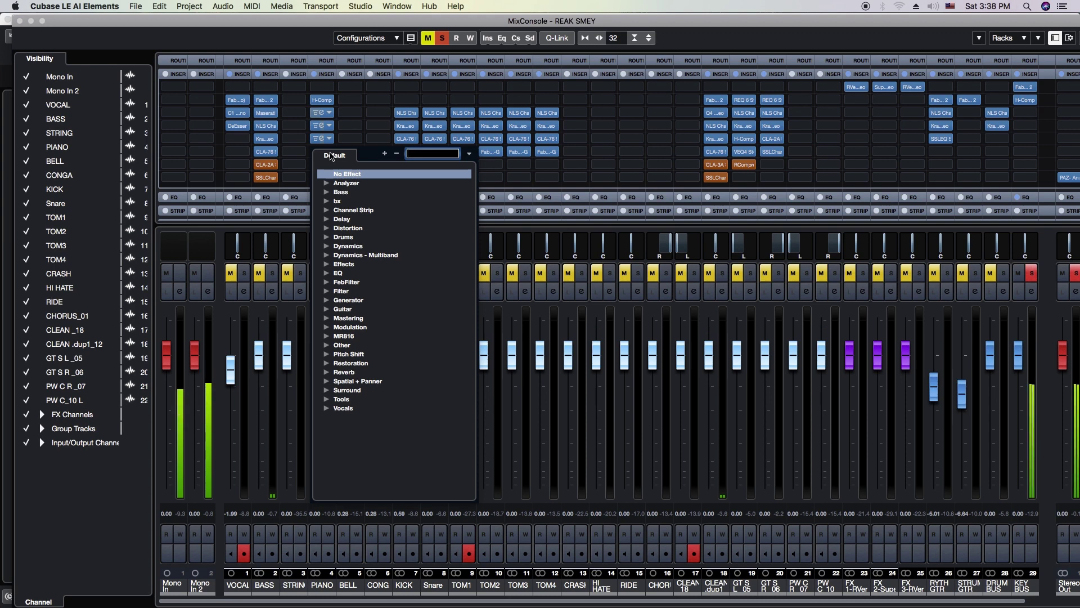
{"action": "type", "text": "m"}
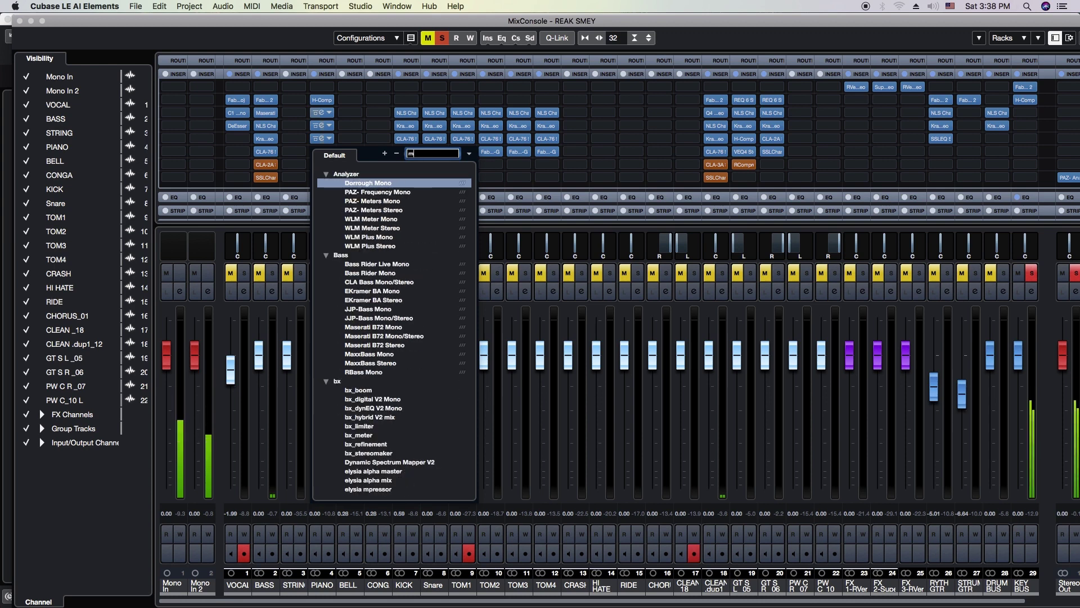
{"action": "type", "text": "v"}
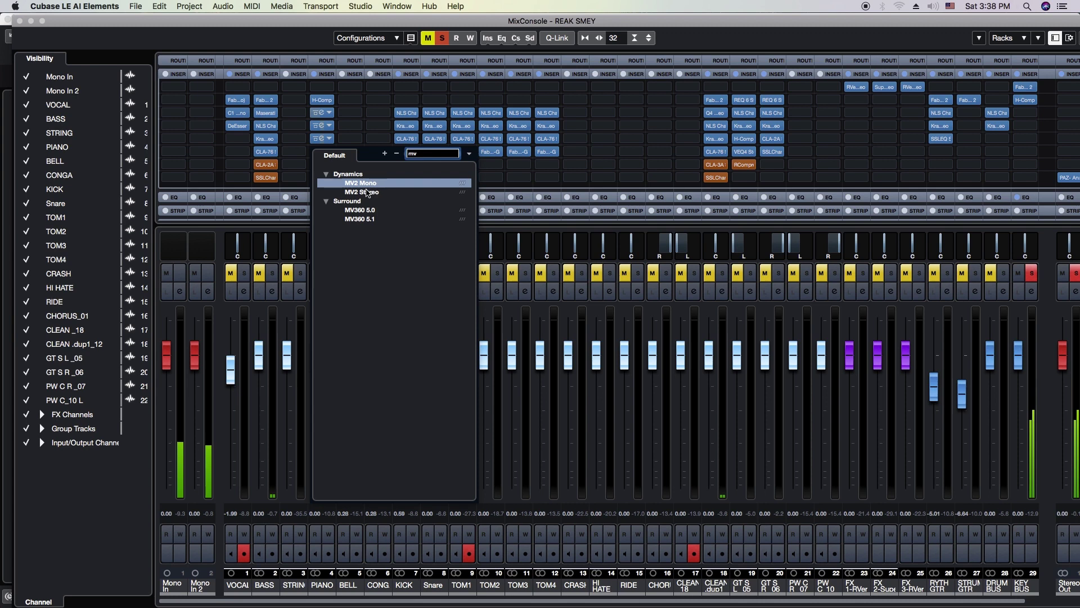
{"action": "left_click", "coordinate": [368, 193]}
{"action": "key", "text": "space"}
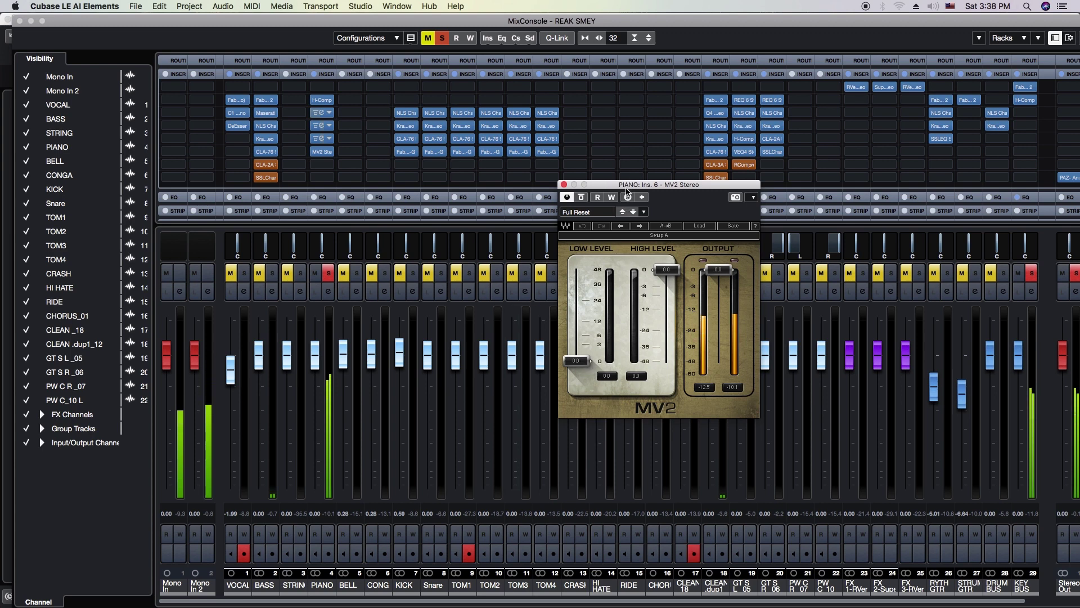
Step: Raise MV2's low level to about 6, lower its high level slightly and close the plug-in
{"action": "left_click_drag", "start_coordinate": [628, 185], "coordinate": [733, 200]}
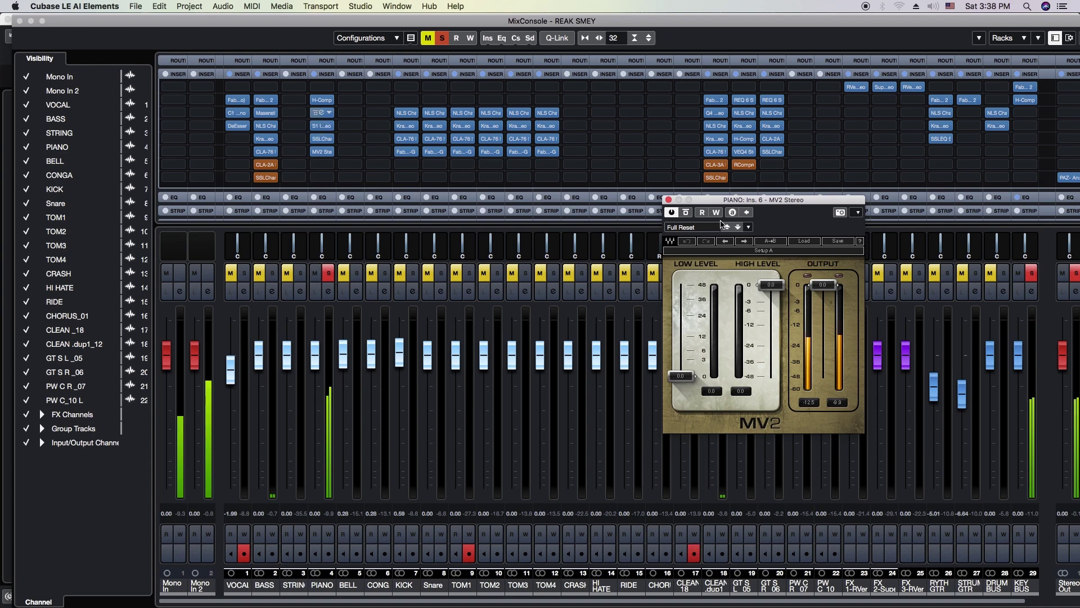
{"action": "left_click_drag", "start_coordinate": [724, 205], "coordinate": [489, 255]}
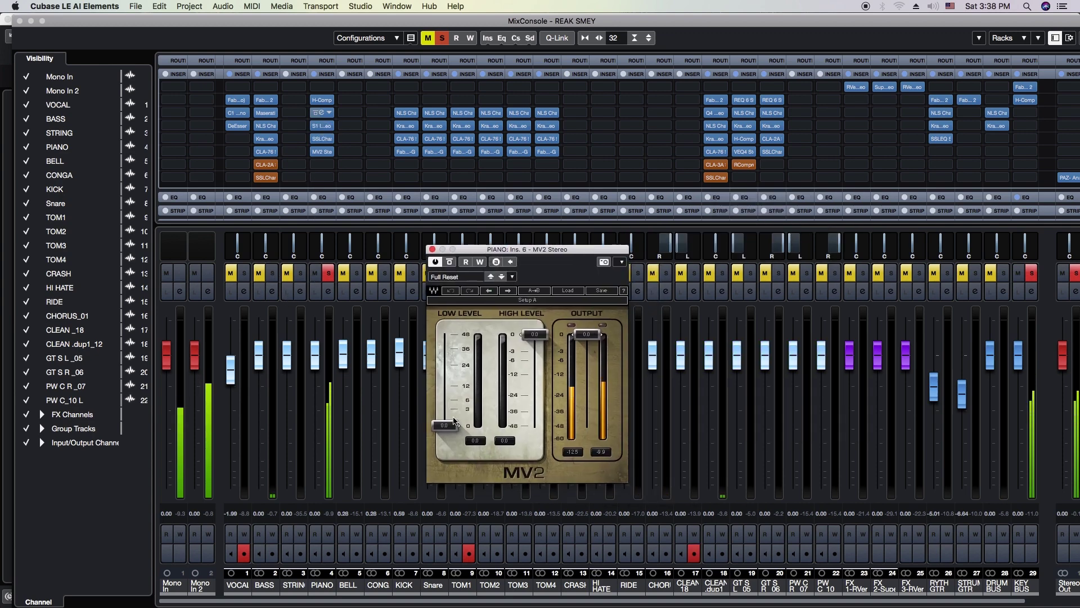
{"action": "left_click_drag", "start_coordinate": [448, 430], "coordinate": [444, 399]}
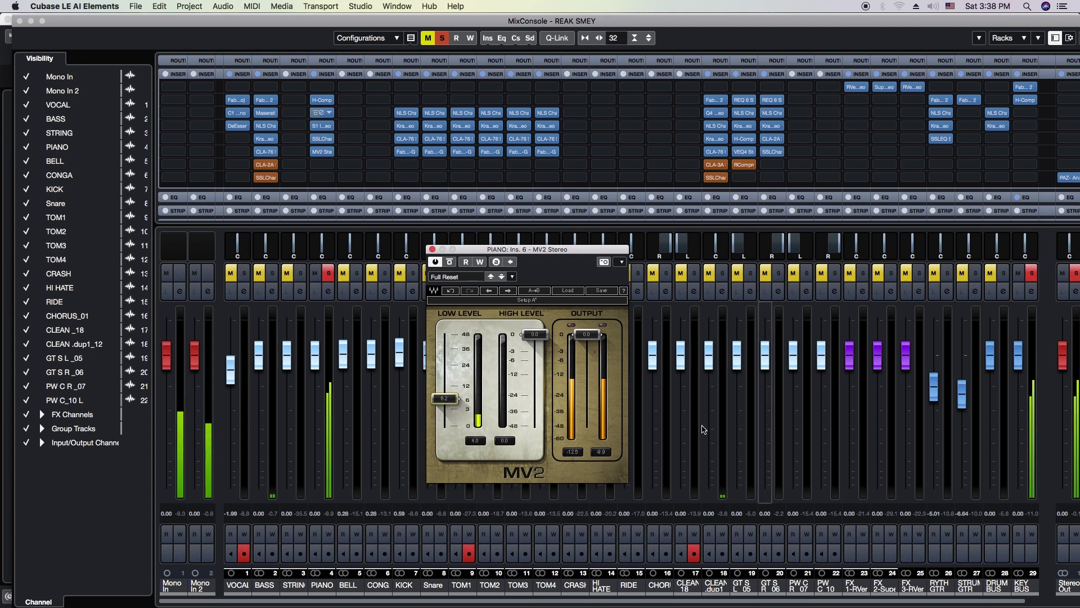
{"action": "left_click_drag", "start_coordinate": [535, 334], "coordinate": [534, 339]}
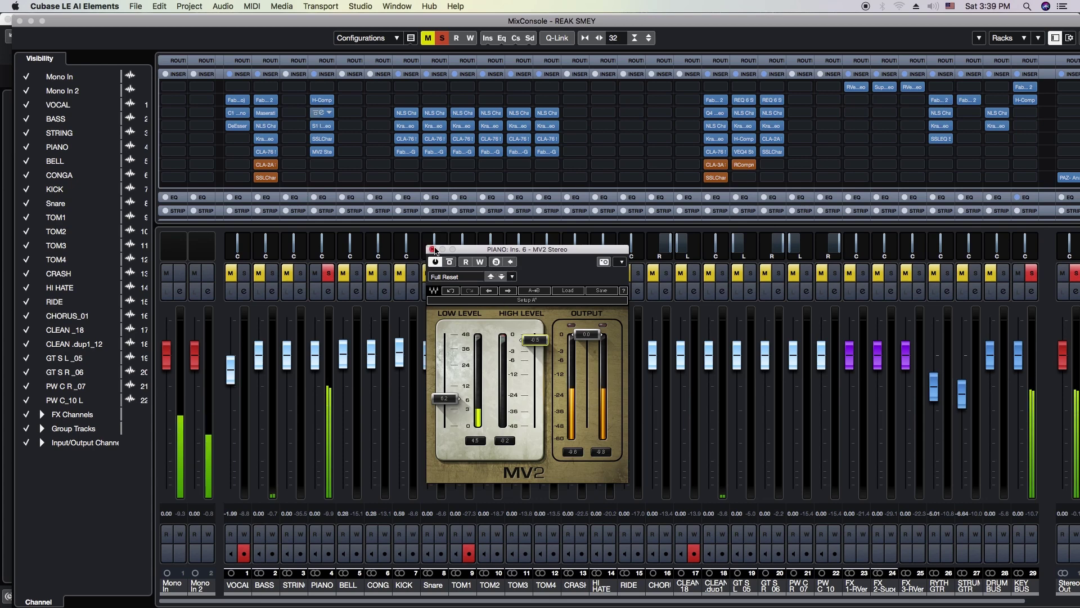
{"action": "left_click", "coordinate": [433, 249]}
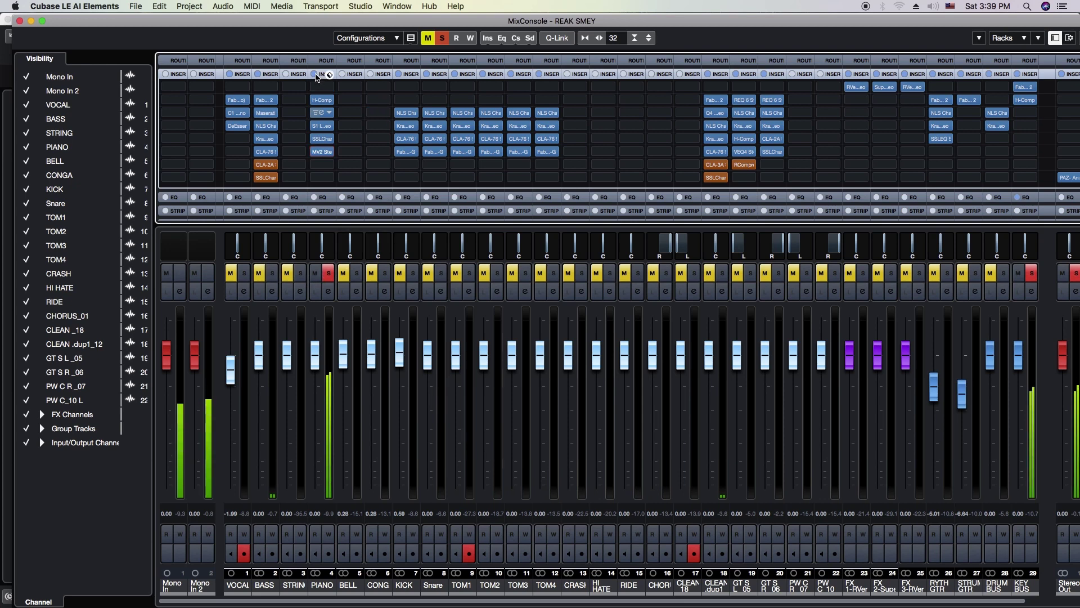
Step: Bypass all inserts on the PIANO channel and re-enable them to compare the sound
{"action": "left_click", "coordinate": [315, 75]}
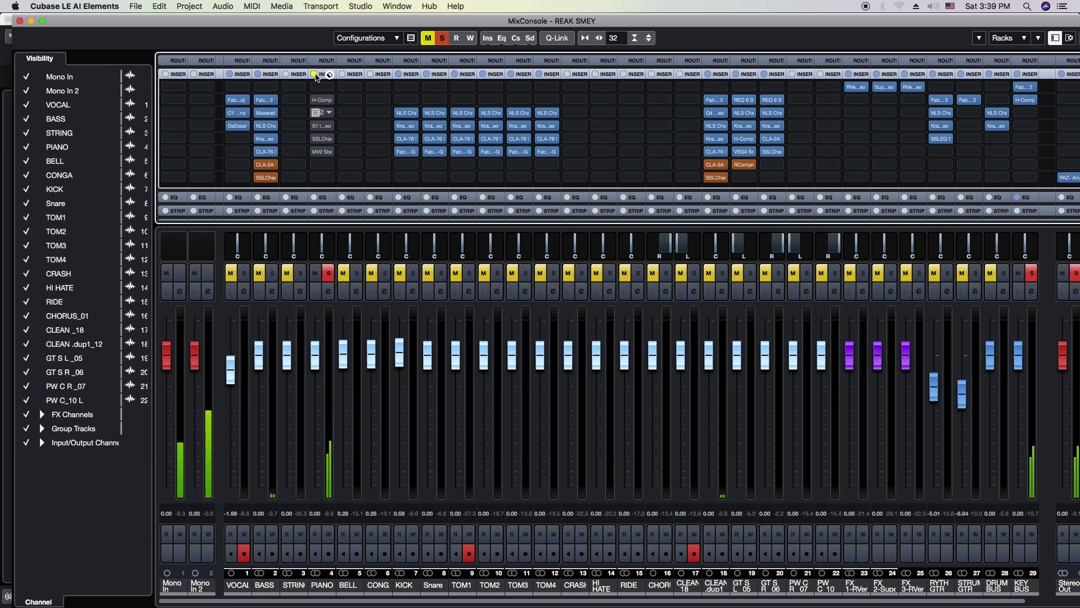
{"action": "left_click", "coordinate": [316, 76]}
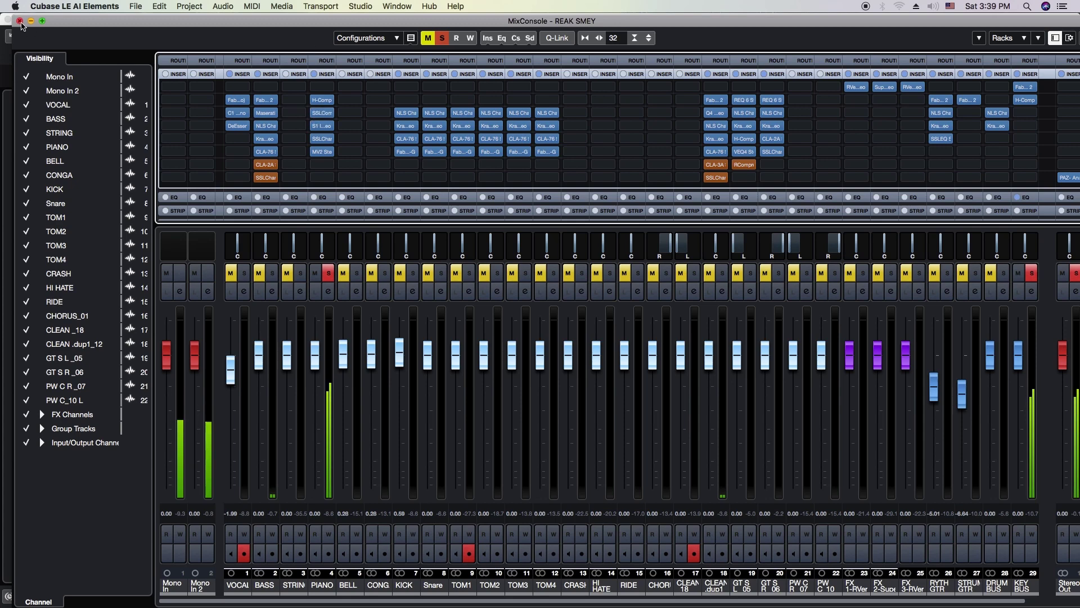
Step: Add a stereo group track named PIANO SUB, routed to Stereo Out, from the project window
{"action": "left_click_drag", "start_coordinate": [73, 22], "coordinate": [198, 344]}
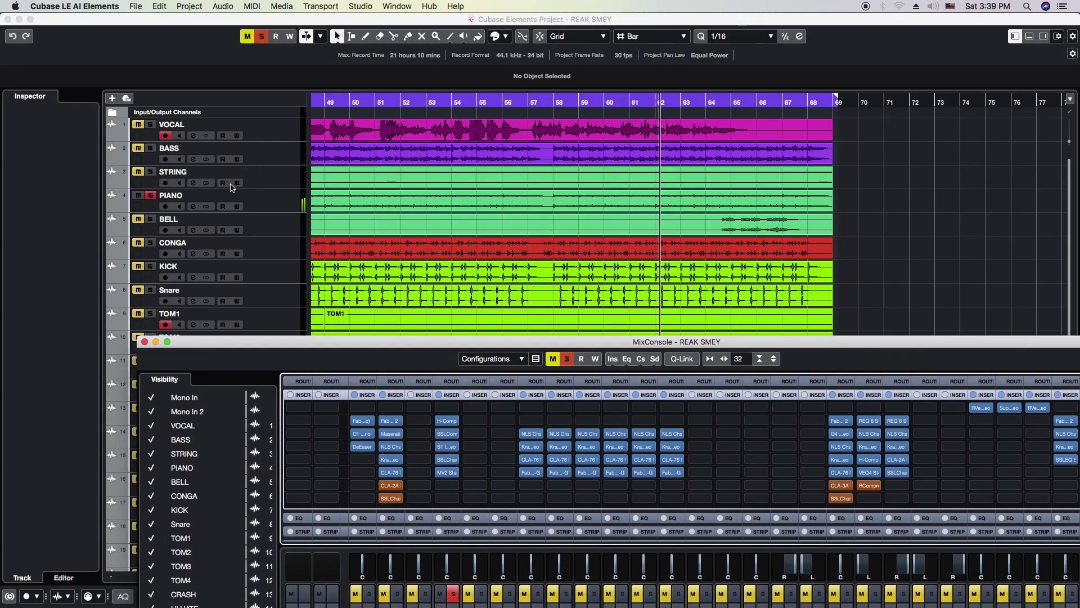
{"action": "right_click", "coordinate": [272, 203]}
{"action": "mouse_move", "coordinate": [315, 205]}
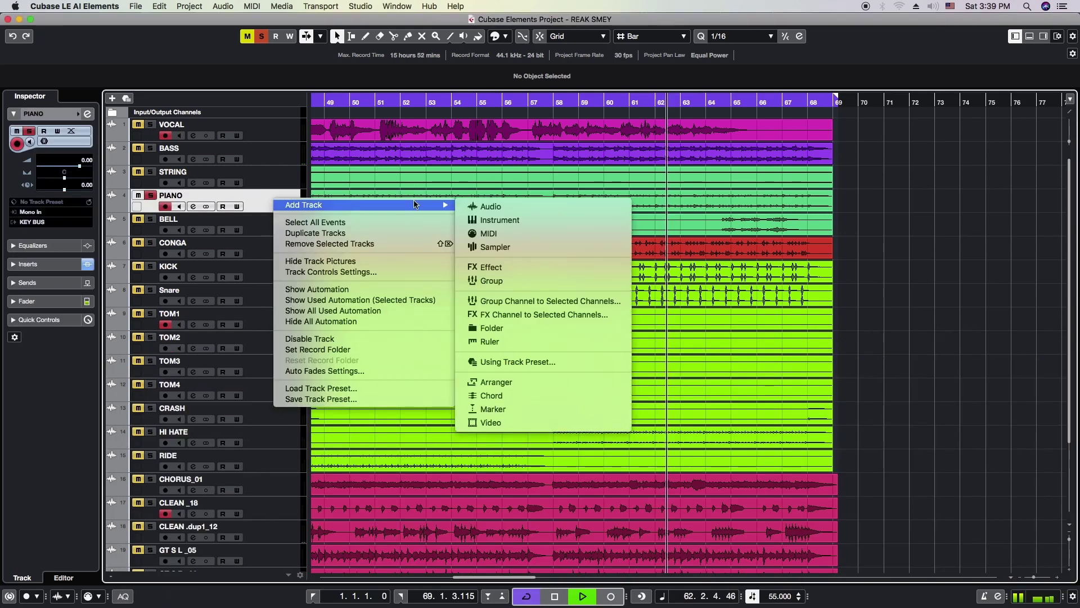
{"action": "left_click", "coordinate": [493, 280]}
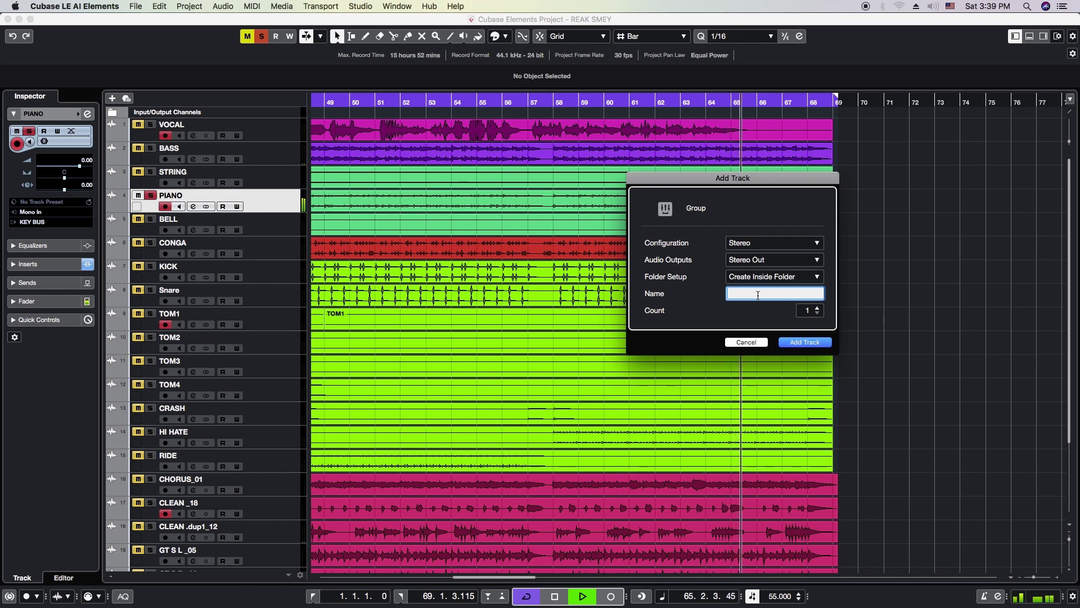
{"action": "type", "text": "PIANO"}
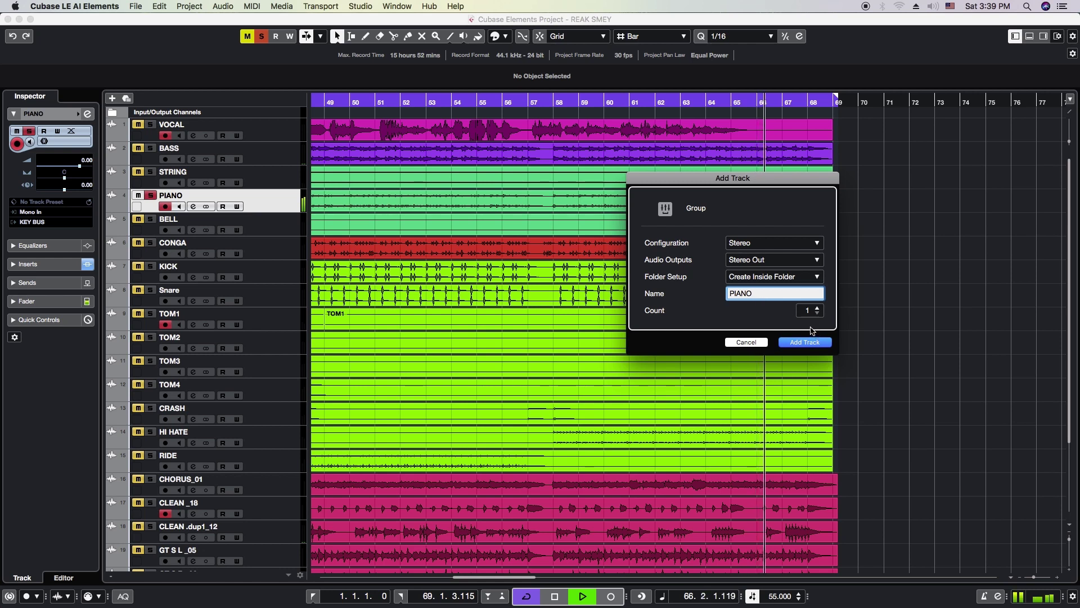
{"action": "type", "text": " SUB"}
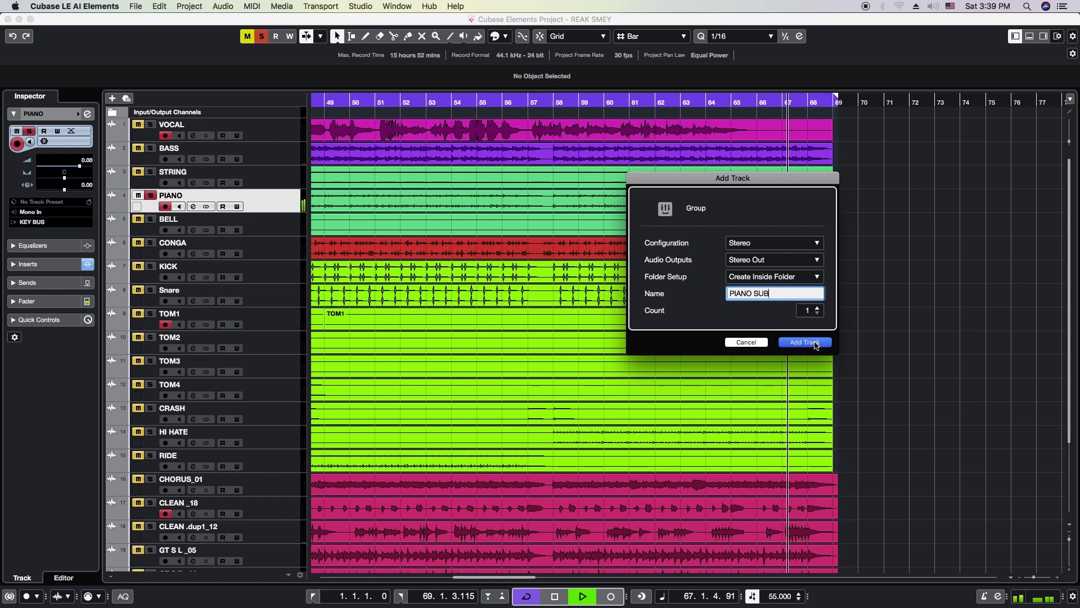
{"action": "left_click", "coordinate": [814, 342]}
Step: Route the PIANO track's output to the PIANO SUB group and turn off the track's solo
{"action": "left_click", "coordinate": [285, 202]}
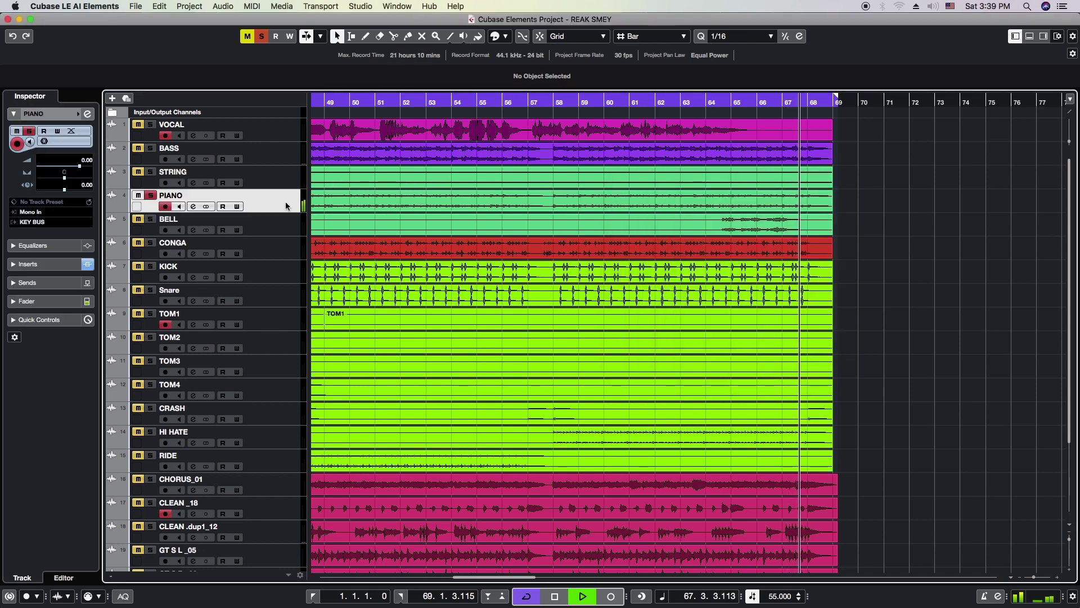
{"action": "left_click", "coordinate": [63, 223]}
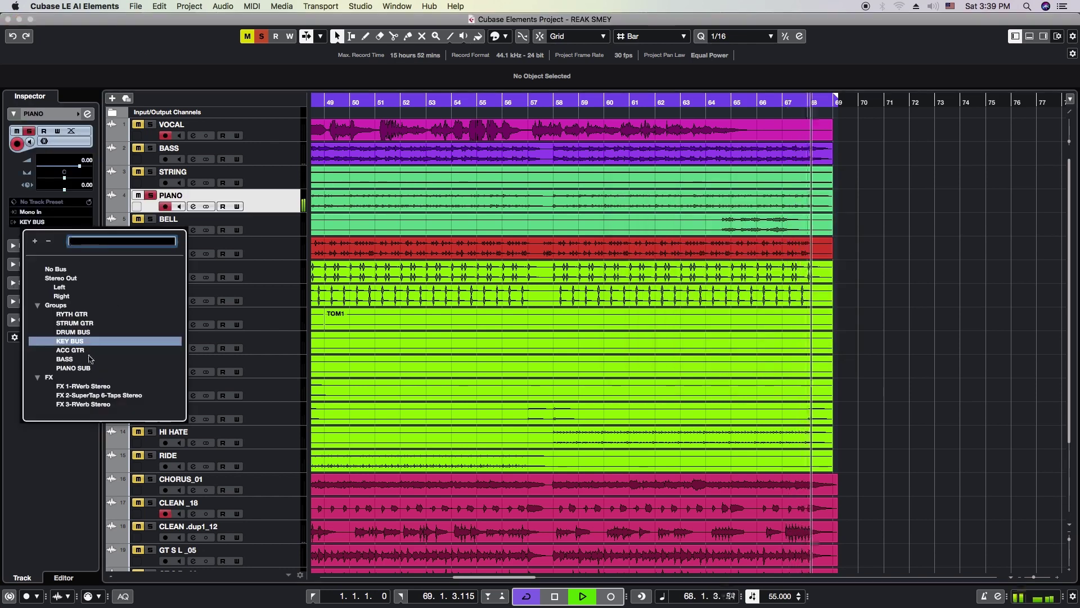
{"action": "left_click", "coordinate": [81, 369]}
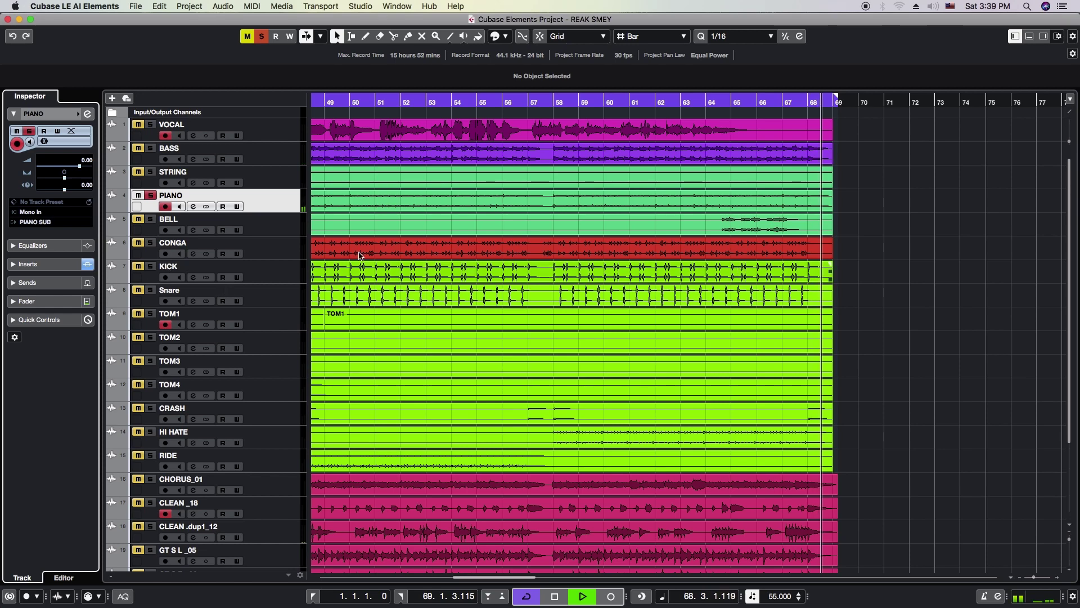
{"action": "left_click", "coordinate": [151, 196]}
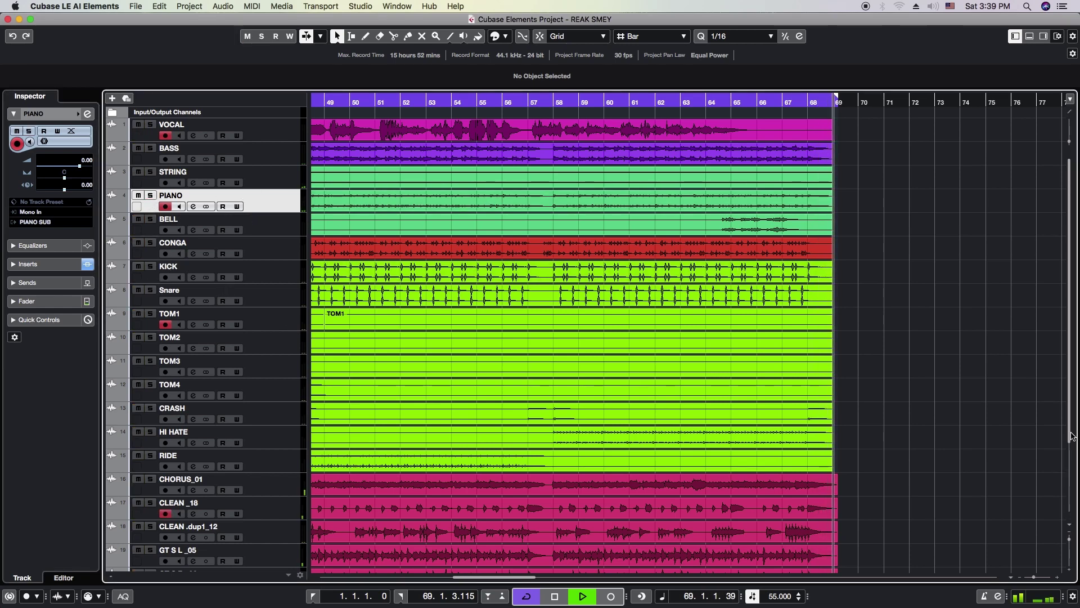
Step: Open the MixConsole and reposition its window so the full channel strips and faders are in view
{"action": "scroll", "coordinate": [944, 418], "scroll_direction": "down", "scroll_amount": 1}
{"action": "scroll", "coordinate": [944, 418], "scroll_direction": "down", "scroll_amount": 5}
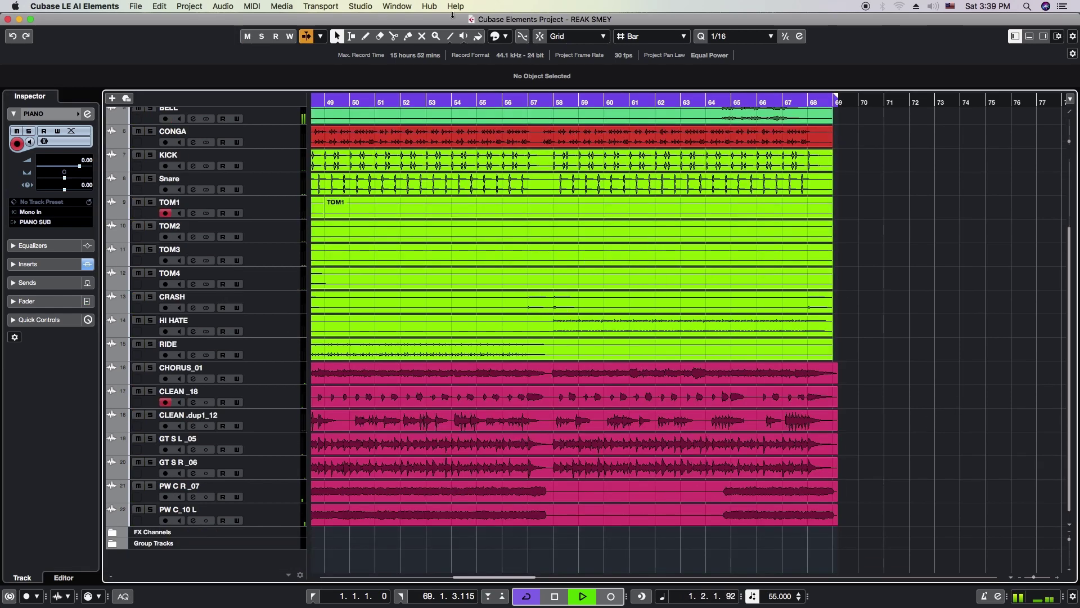
{"action": "left_click", "coordinate": [361, 7]}
{"action": "left_click", "coordinate": [374, 39]}
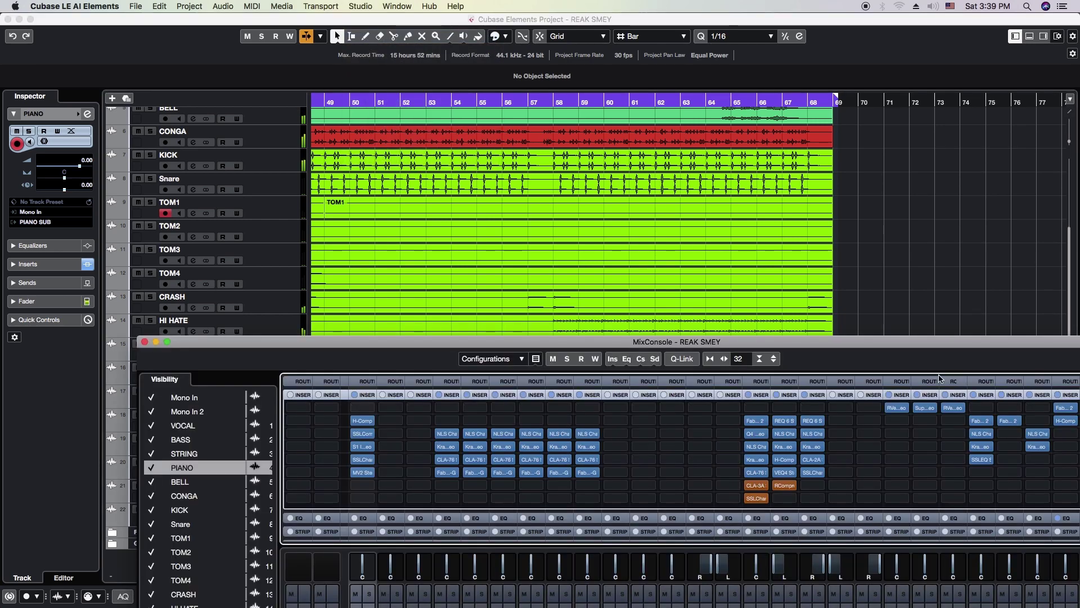
{"action": "double_click", "coordinate": [928, 343]}
{"action": "left_click_drag", "start_coordinate": [645, 105], "coordinate": [779, 27]}
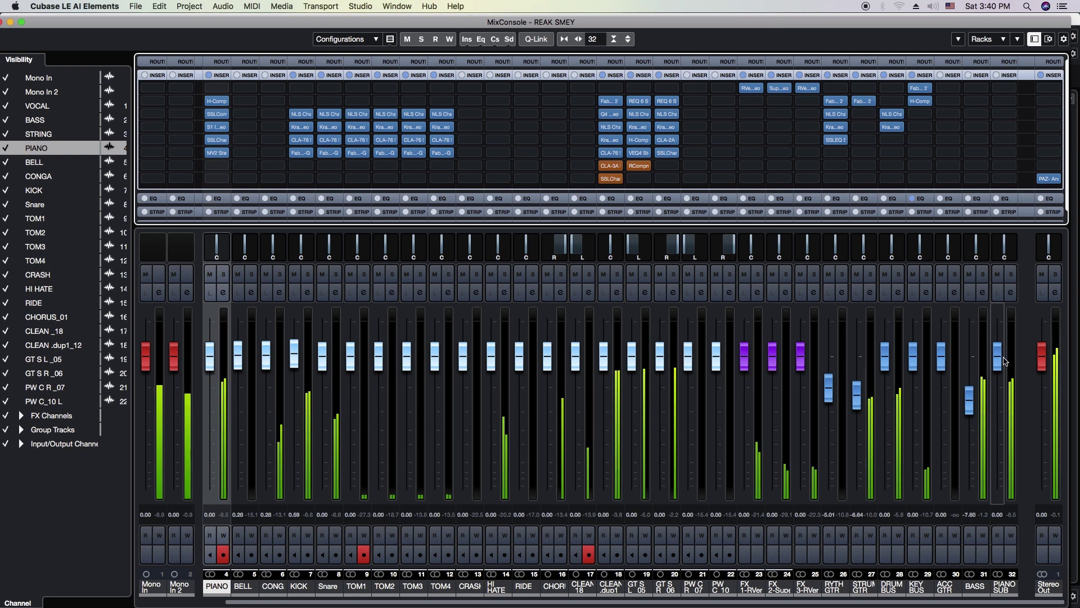
Step: Lower the PIANO SUB group's fader to about -2.61 dB and close the MixConsole
{"action": "left_click_drag", "start_coordinate": [1005, 359], "coordinate": [1000, 531]}
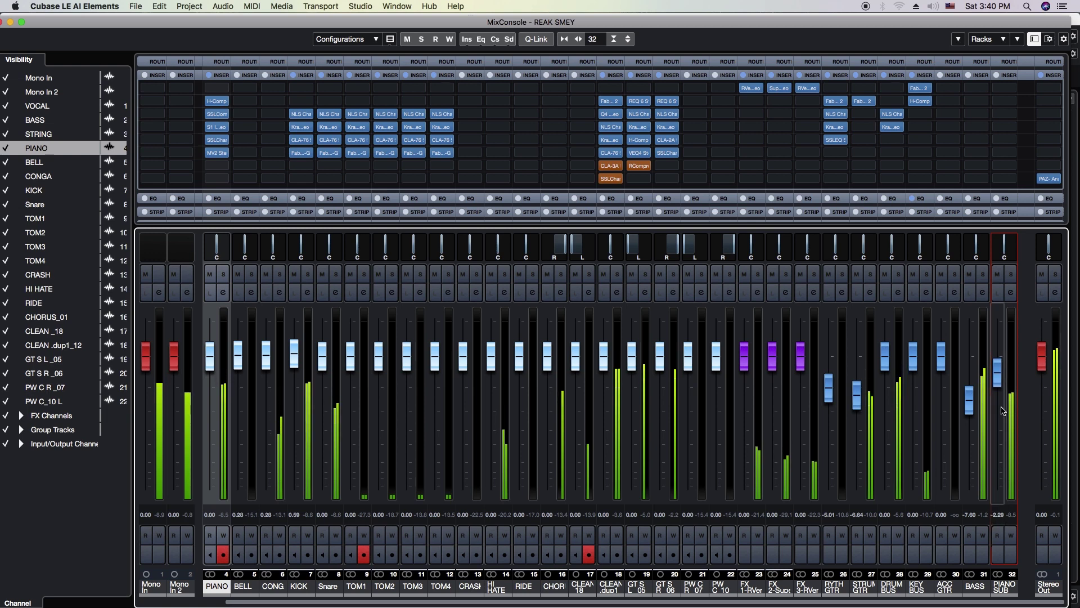
{"action": "left_click_drag", "start_coordinate": [1001, 403], "coordinate": [1001, 402]}
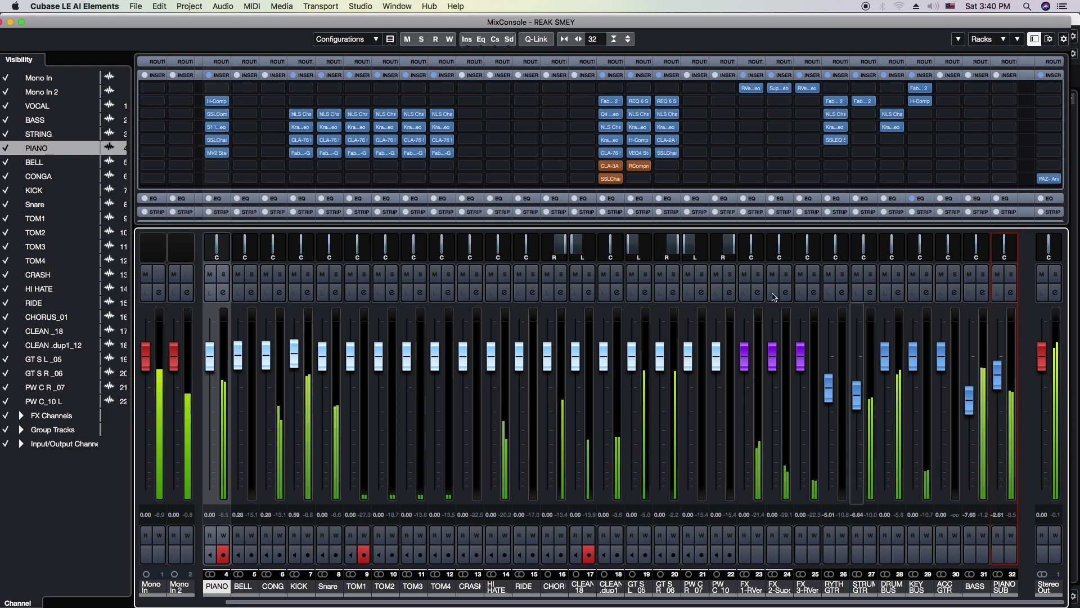
{"action": "mouse_move", "coordinate": [337, 143]}
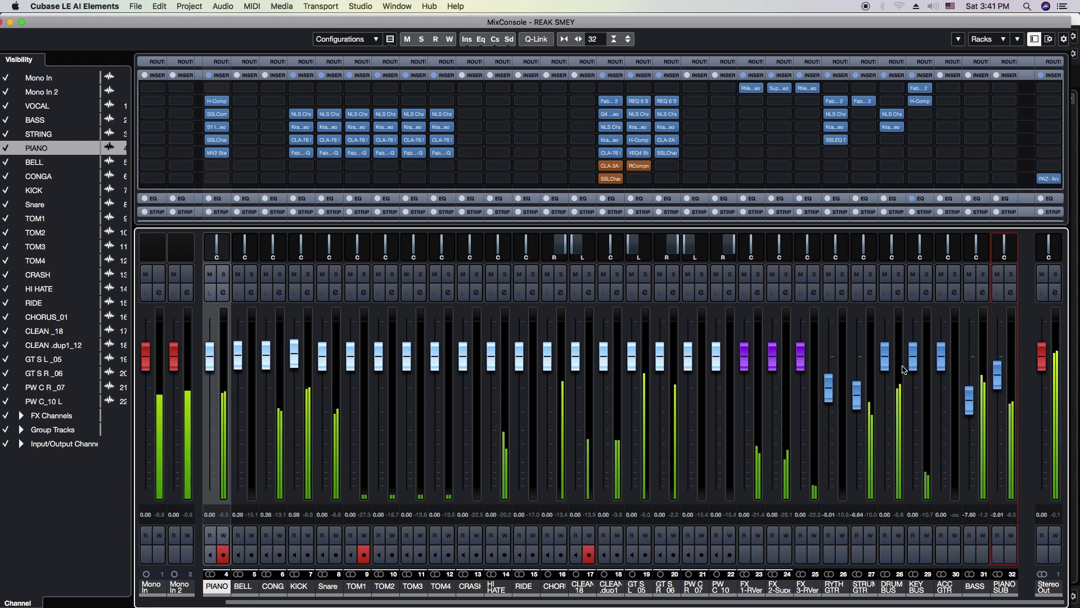
{"action": "mouse_move", "coordinate": [417, 256]}
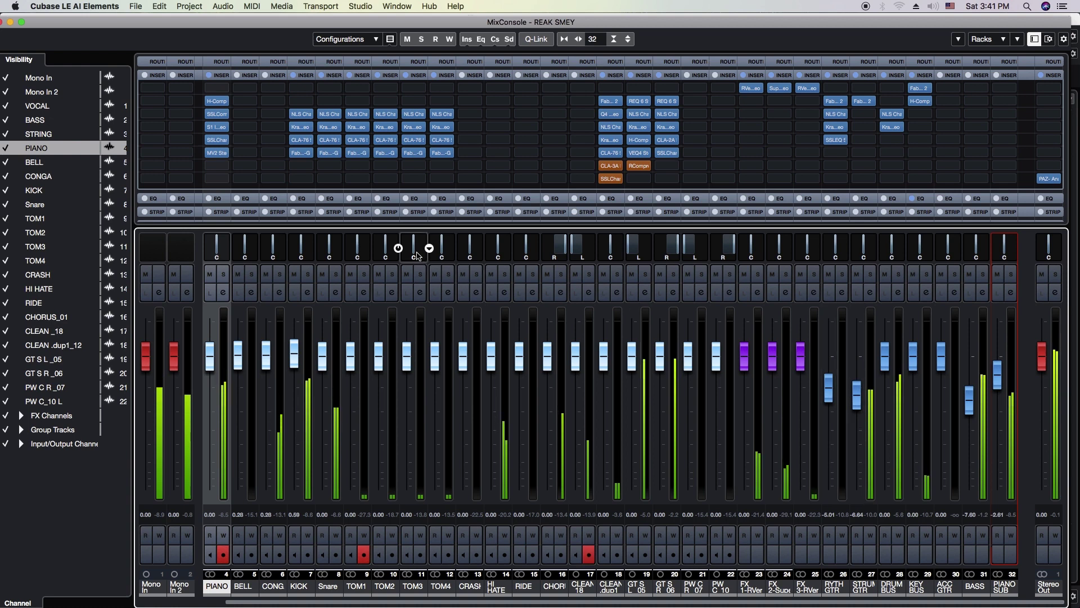
{"action": "left_click_drag", "start_coordinate": [87, 25], "coordinate": [103, 47]}
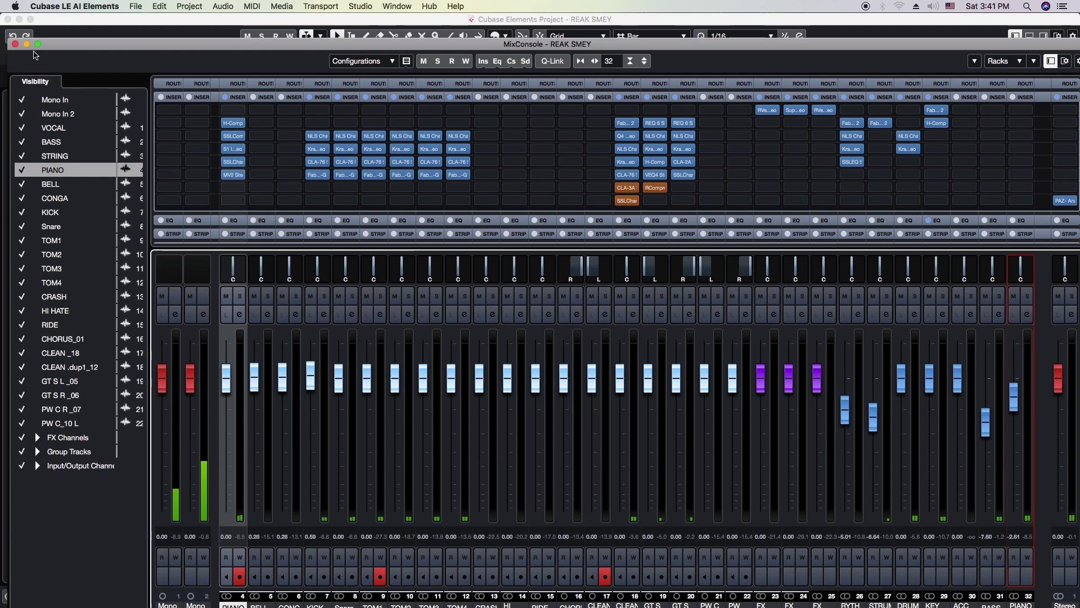
{"action": "left_click", "coordinate": [14, 43]}
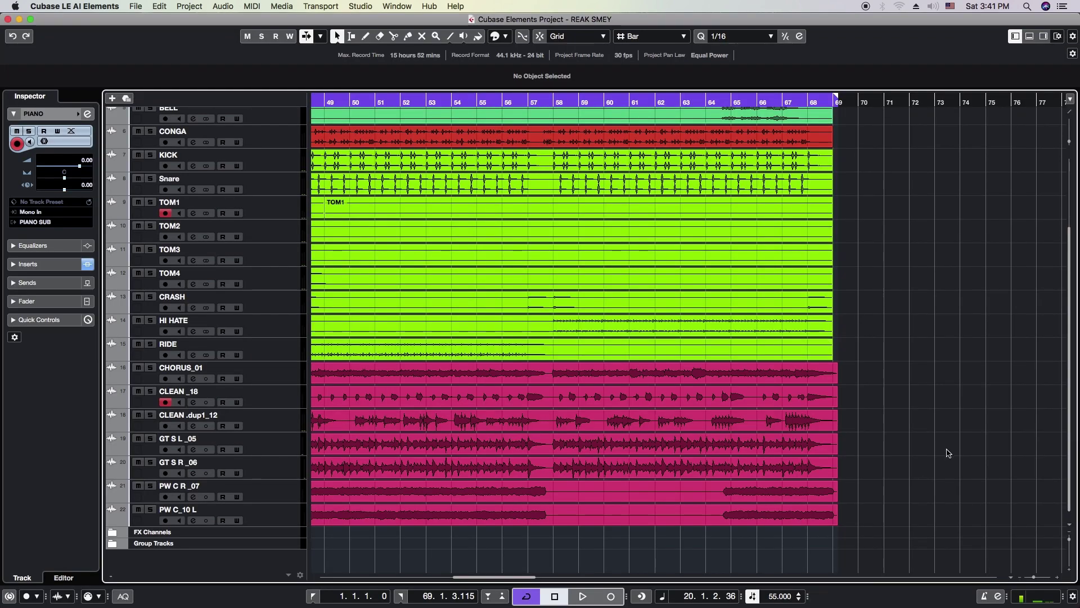